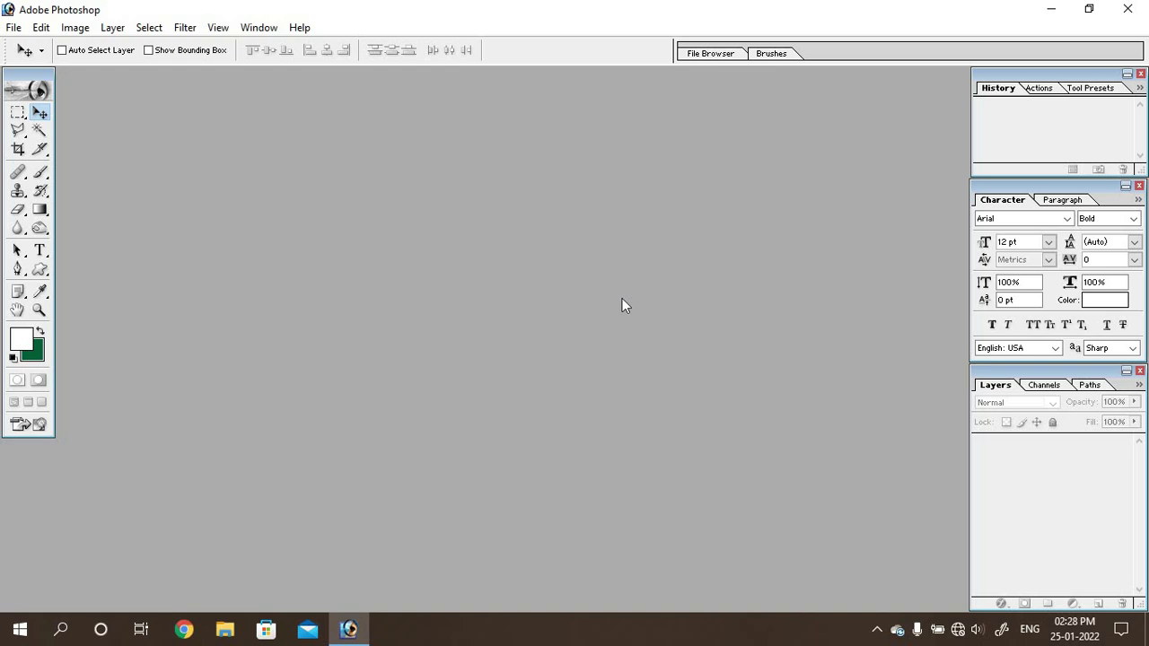
Step: Open the red-background bridal photo 44e6b47db17afe2a4378a09d75d22054.jpg from the DTP COLLECTION folder
double_click(467, 296)
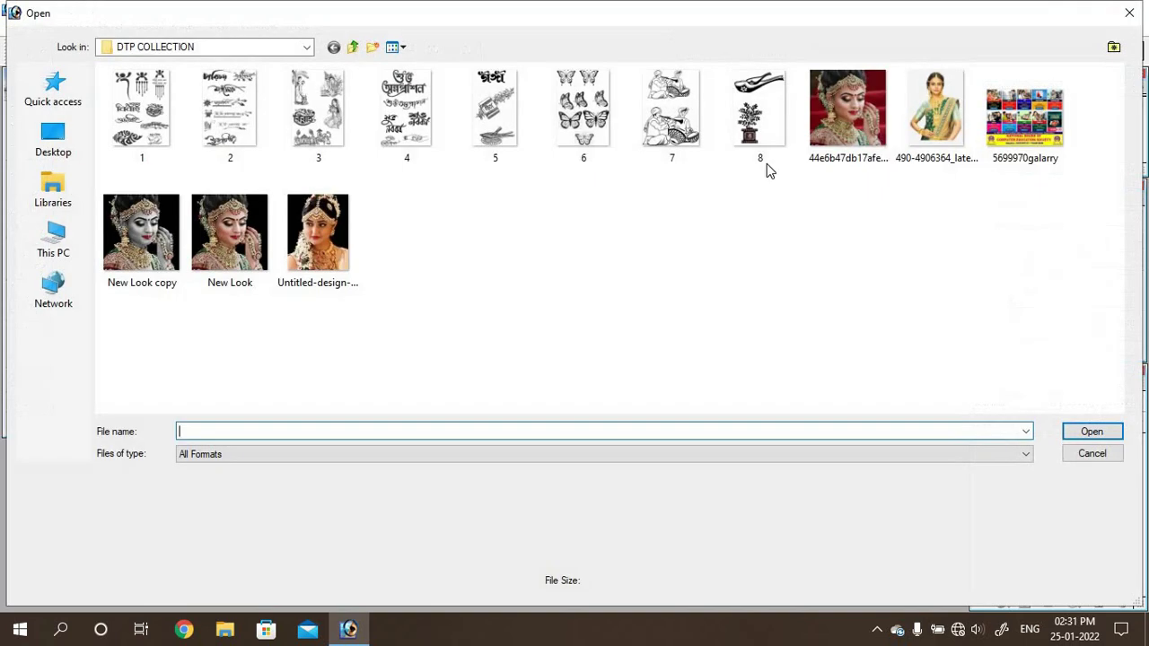
left_click(848, 112)
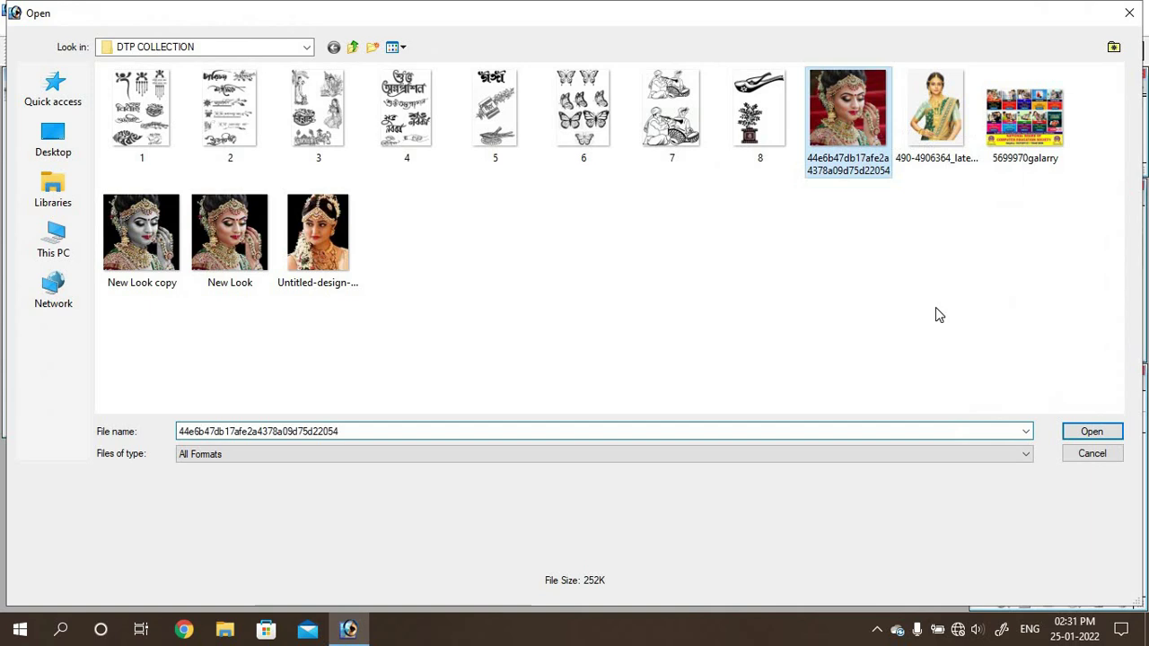
left_click(1093, 434)
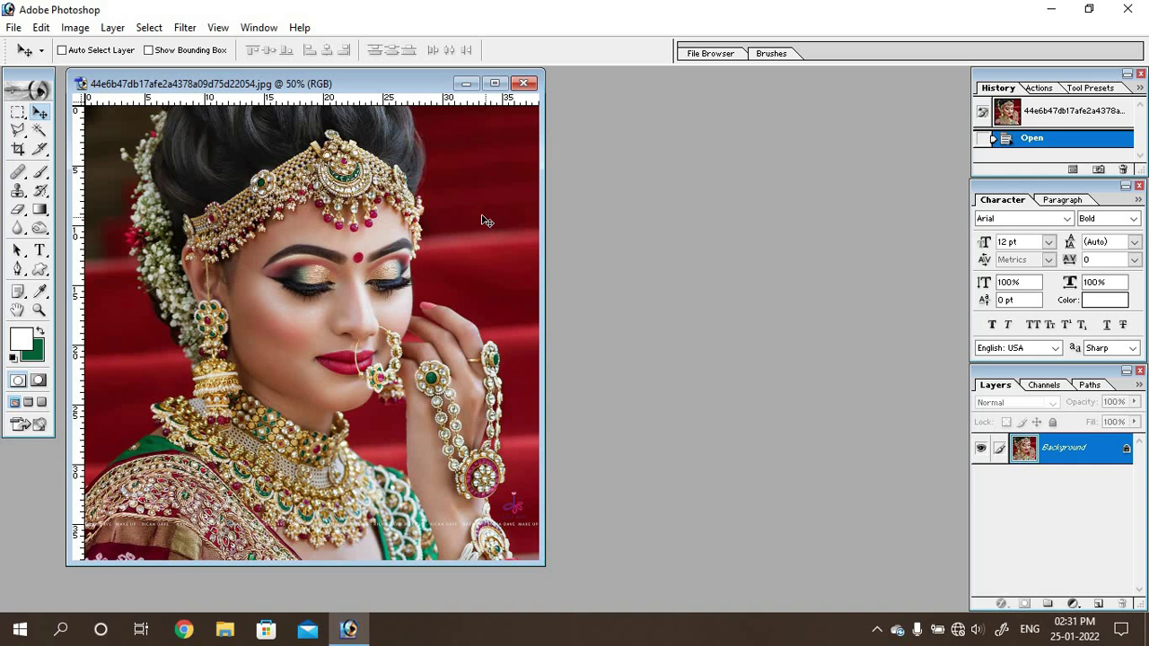
Step: Magic Wand-select the red background down the bride's left side at tolerance 32
left_click(356, 183)
left_click(356, 183)
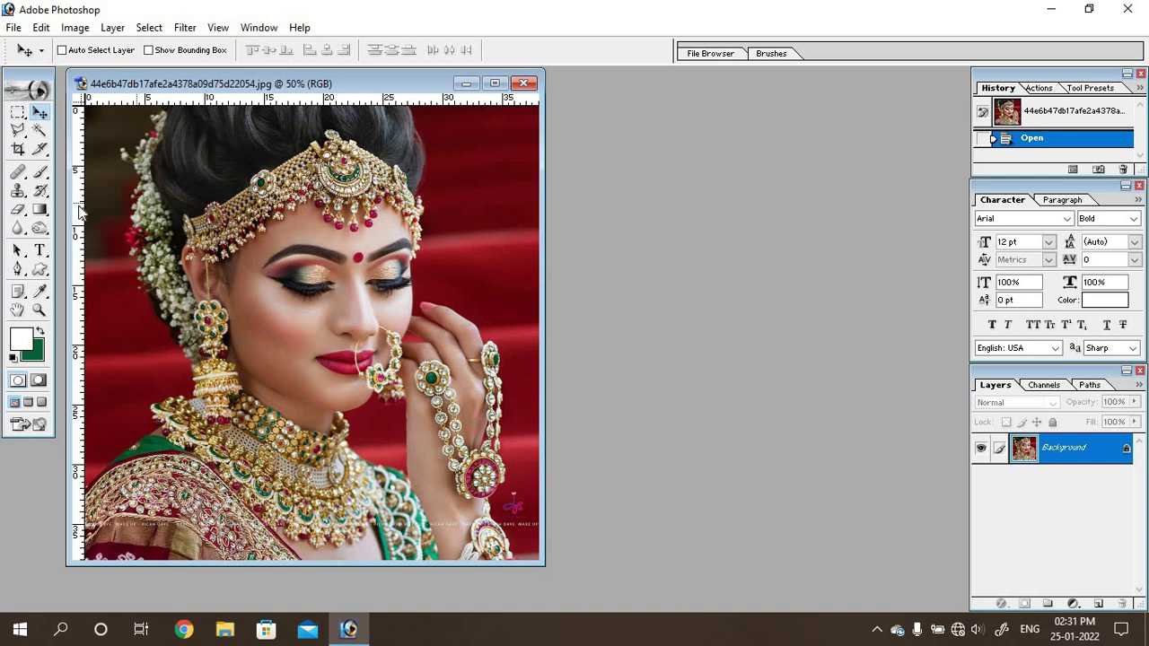
left_click(40, 134)
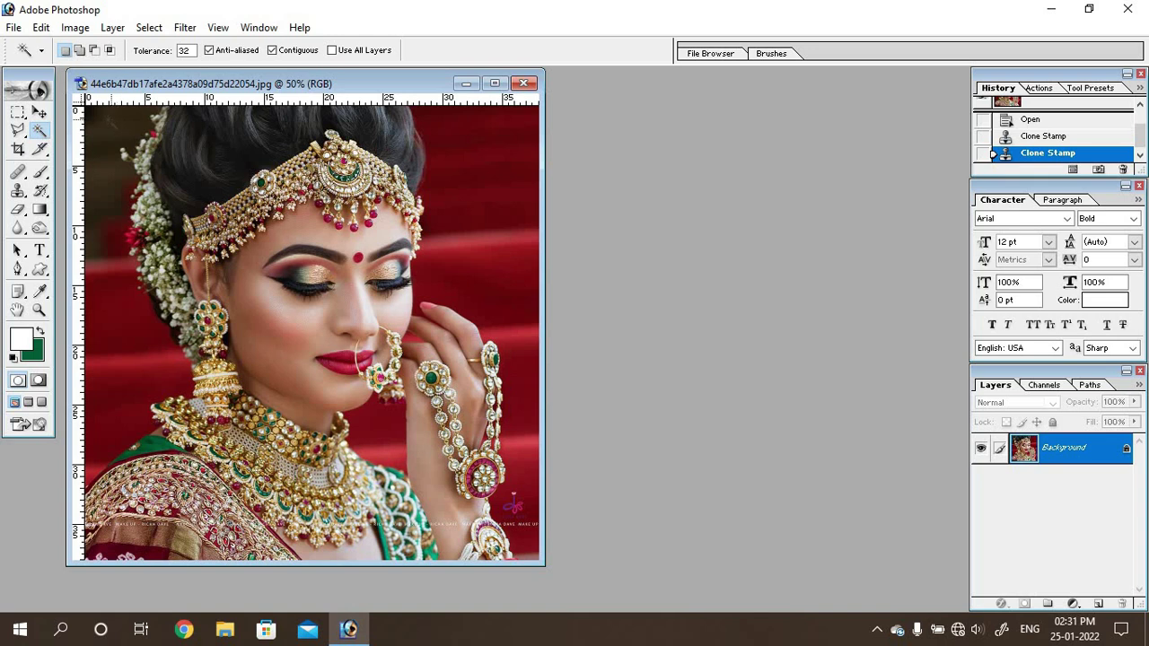
left_click(105, 122)
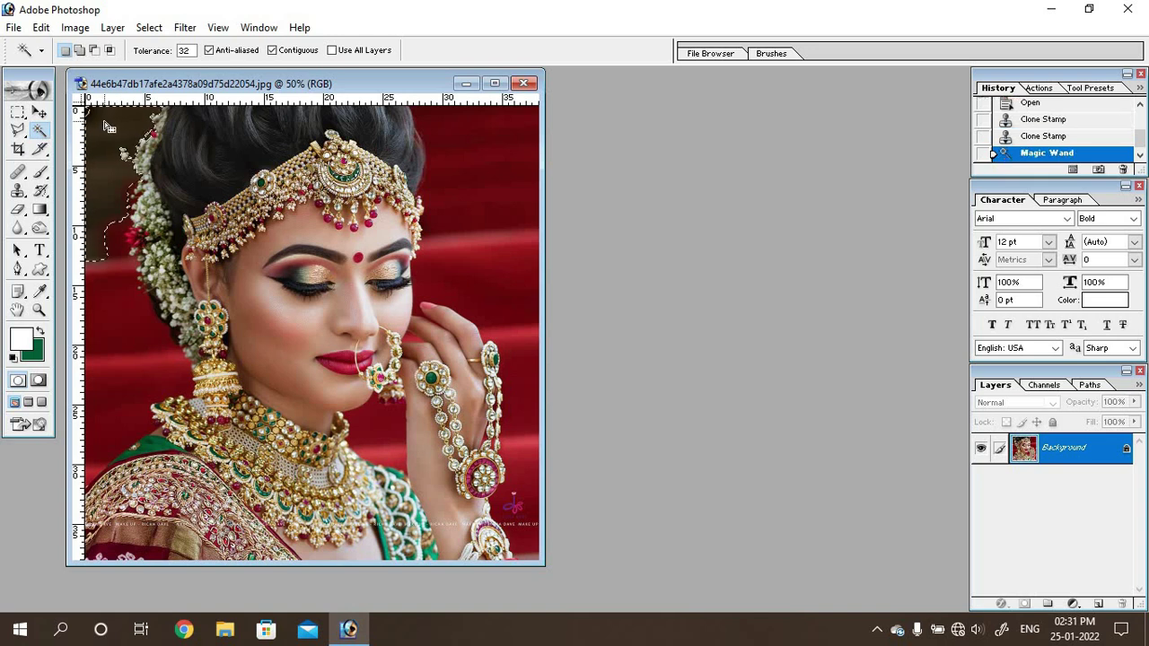
key("shift")
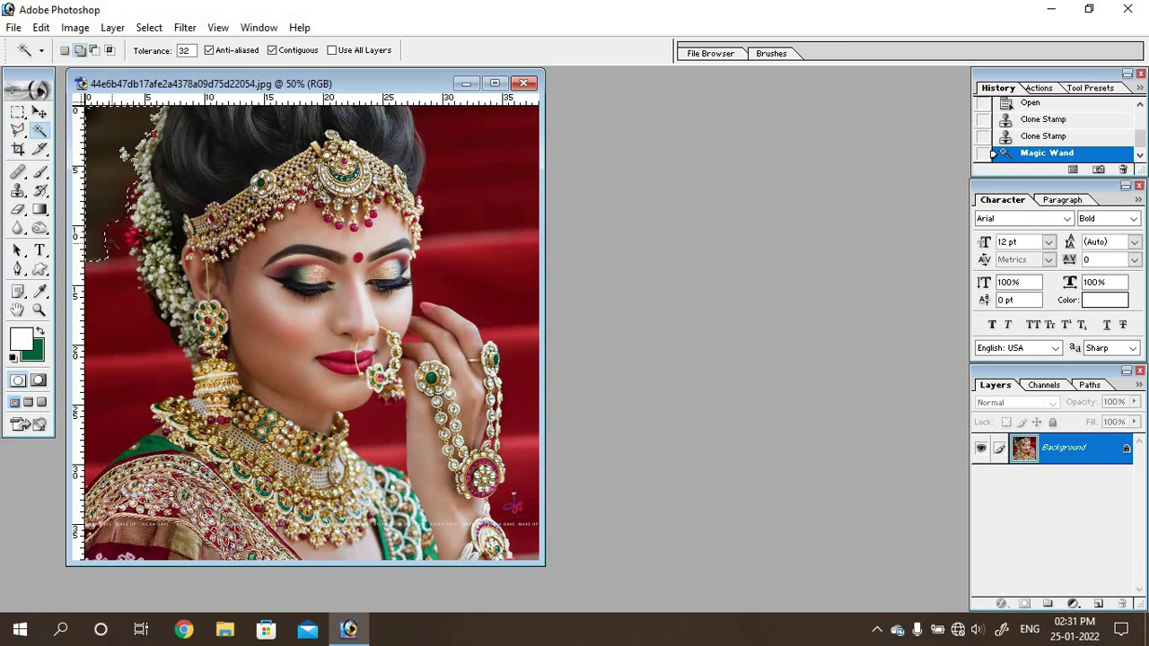
left_click(112, 243, "shift")
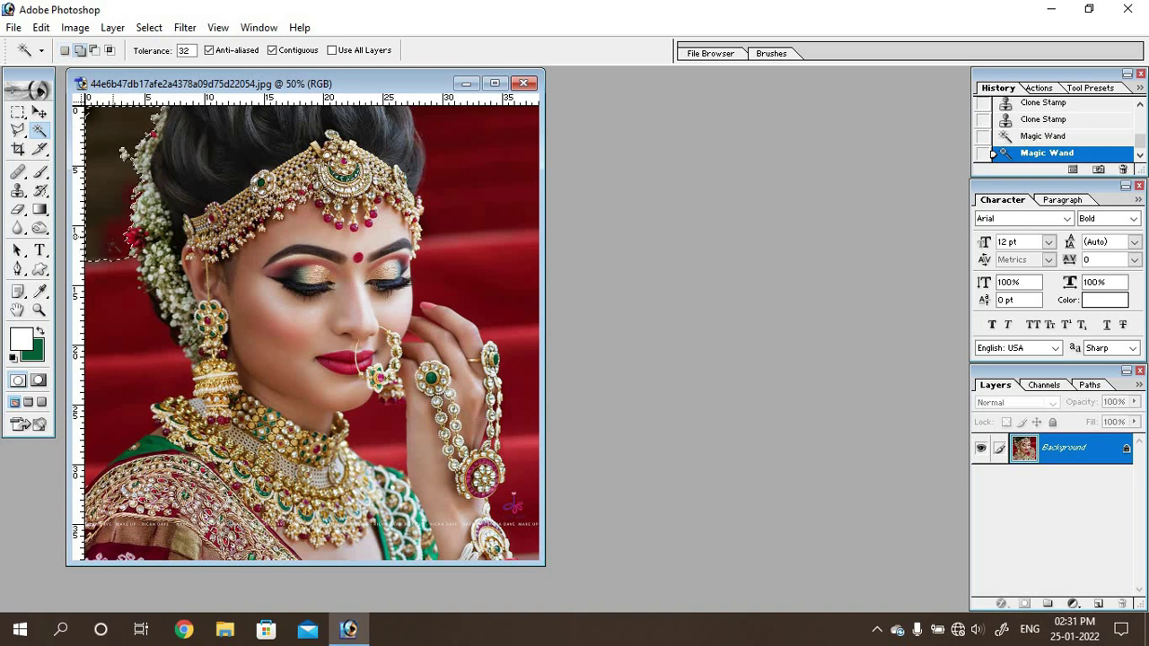
left_click(105, 267)
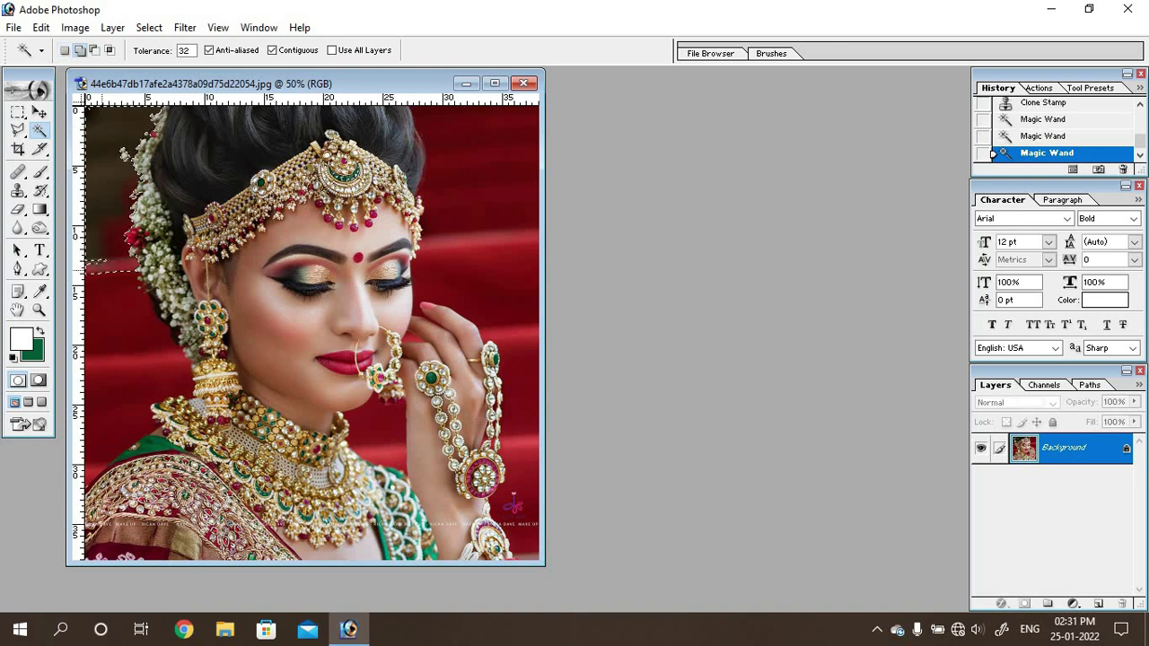
left_click(99, 269)
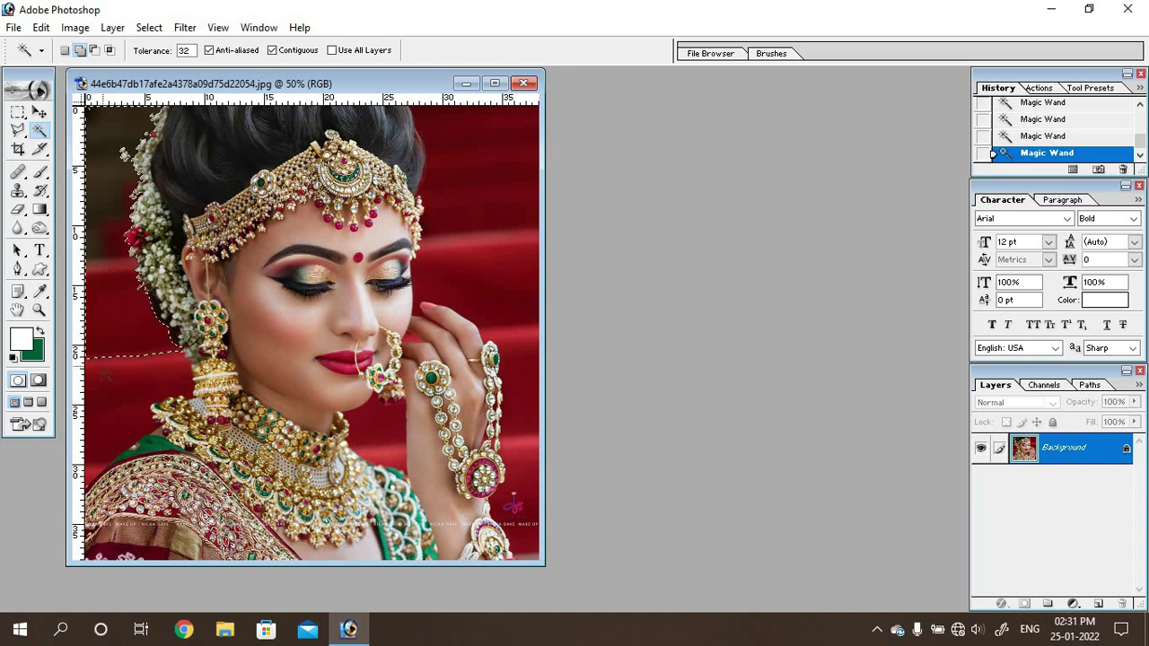
left_click(115, 460)
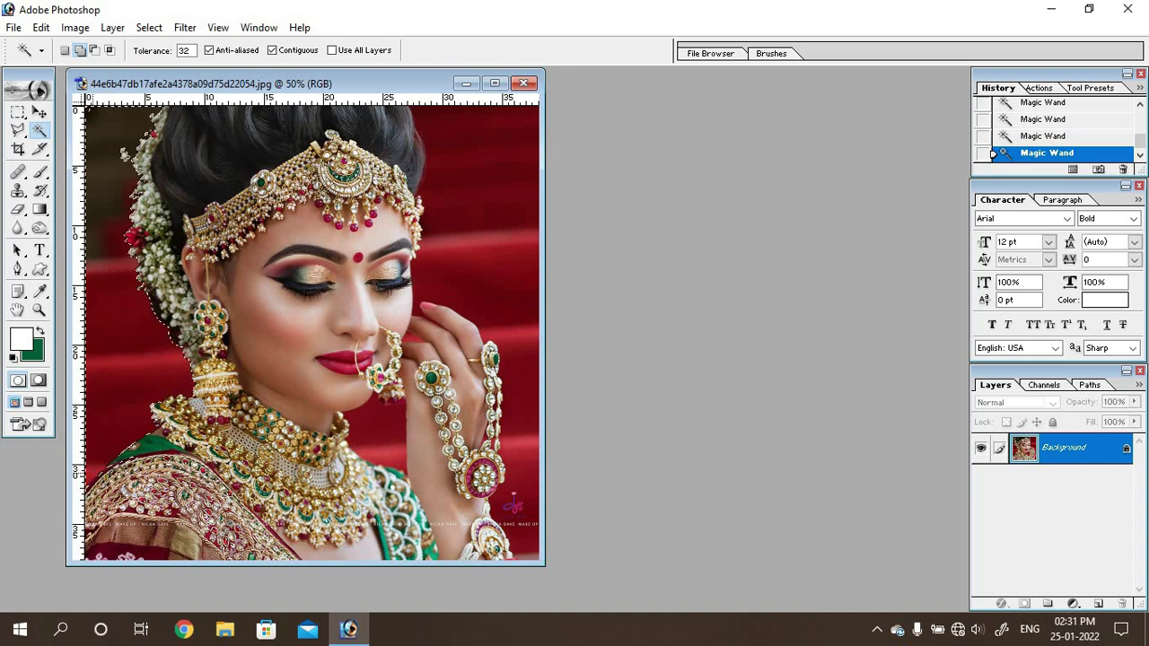
Step: Add the right-side red background, the area around the hand and the chin gap
left_click(481, 151)
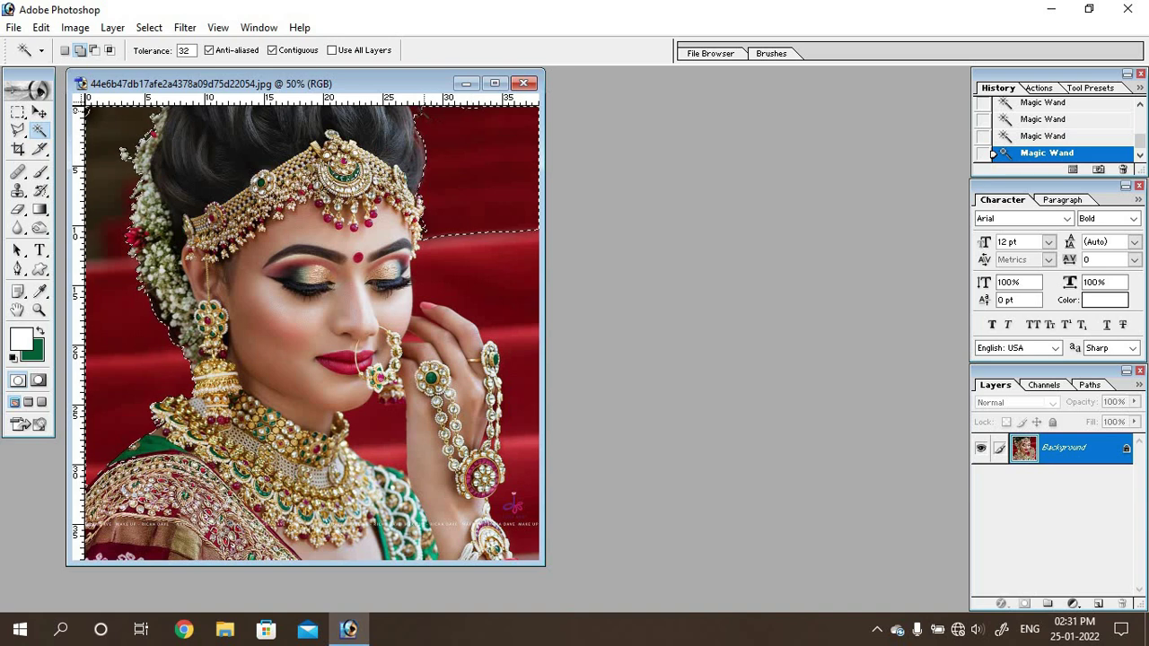
left_click(482, 243)
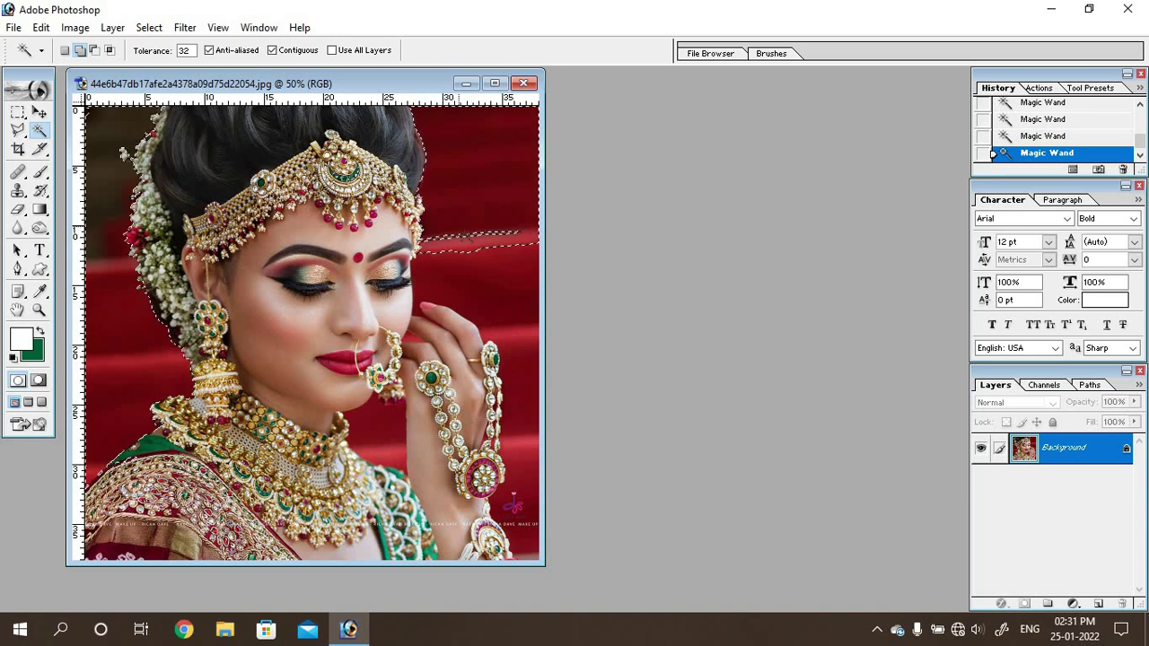
left_click(470, 275)
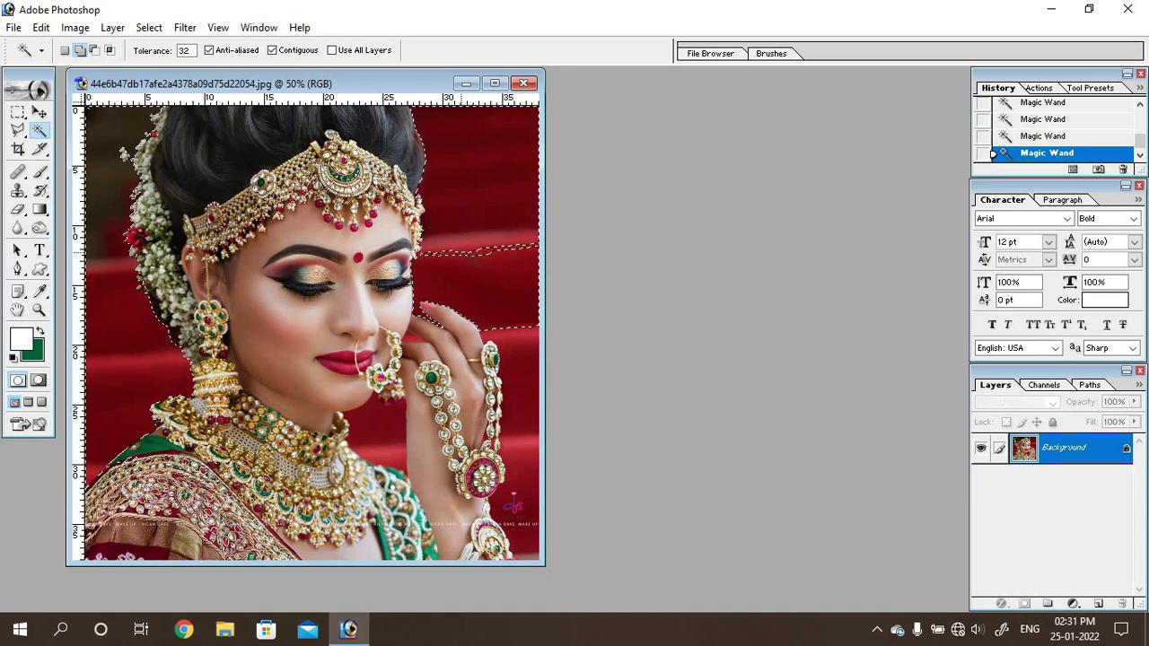
left_click(517, 362)
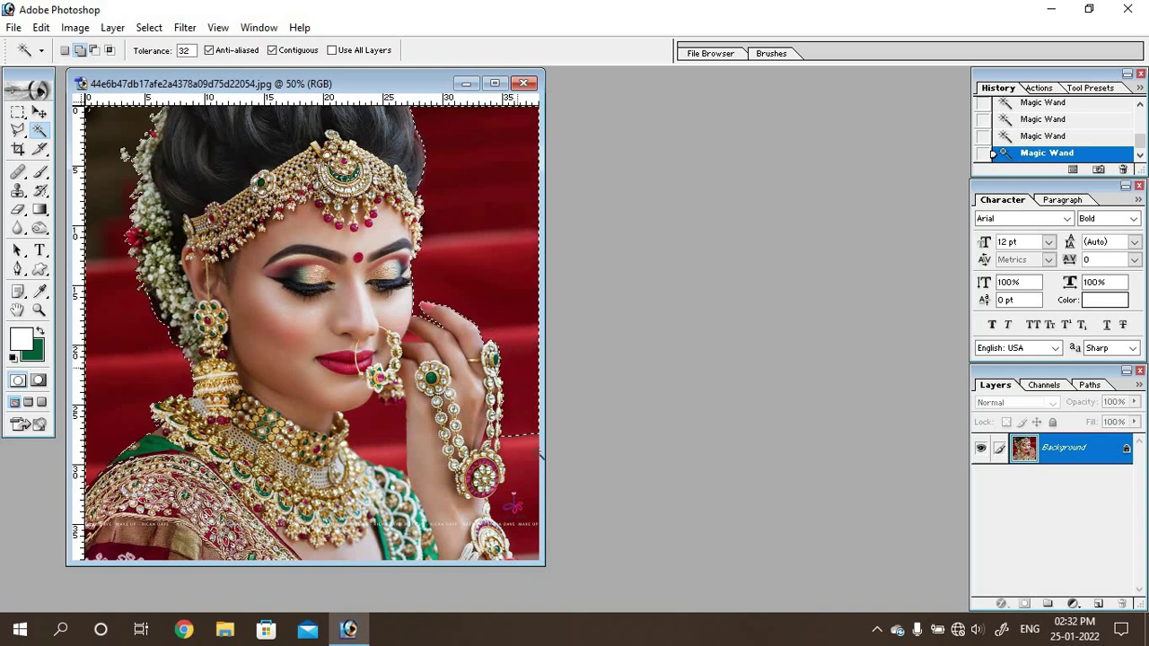
left_click(512, 498)
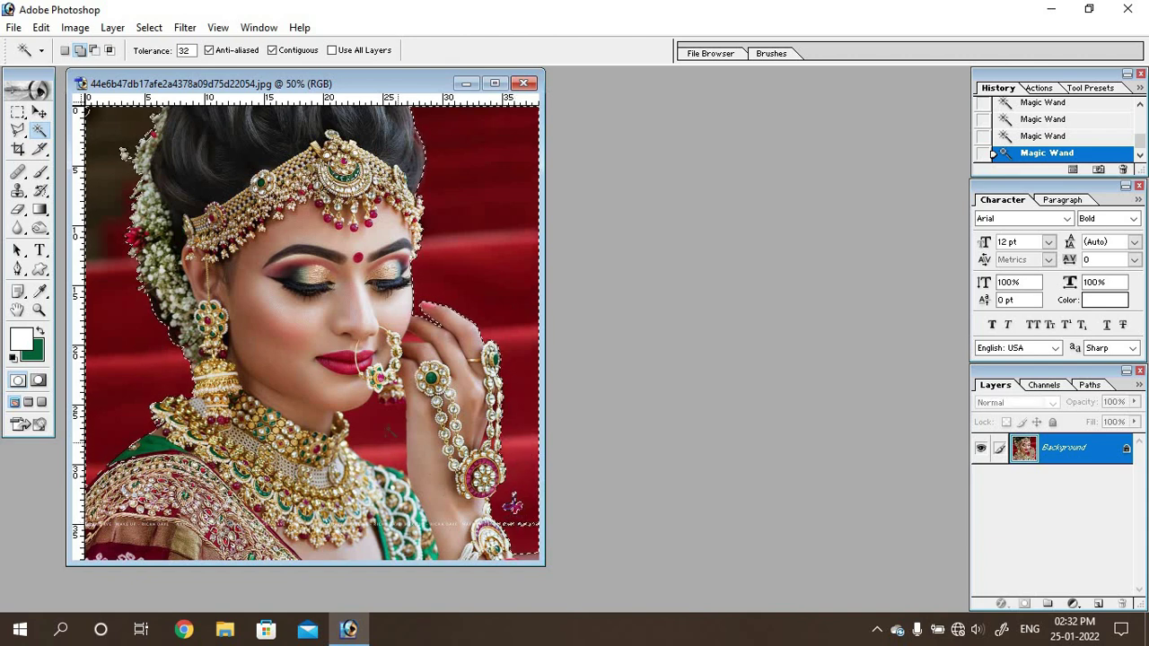
left_click(386, 406)
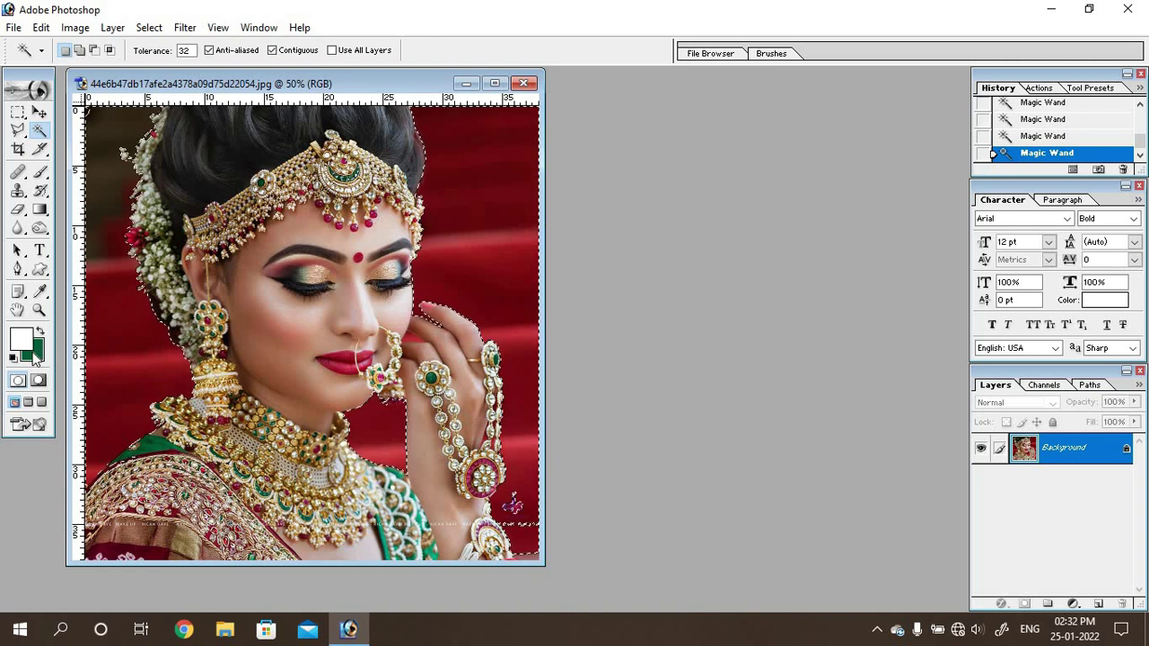
Step: Fill the selected background with black 000000, save as New Look.jpg, and deselect
left_click(34, 354)
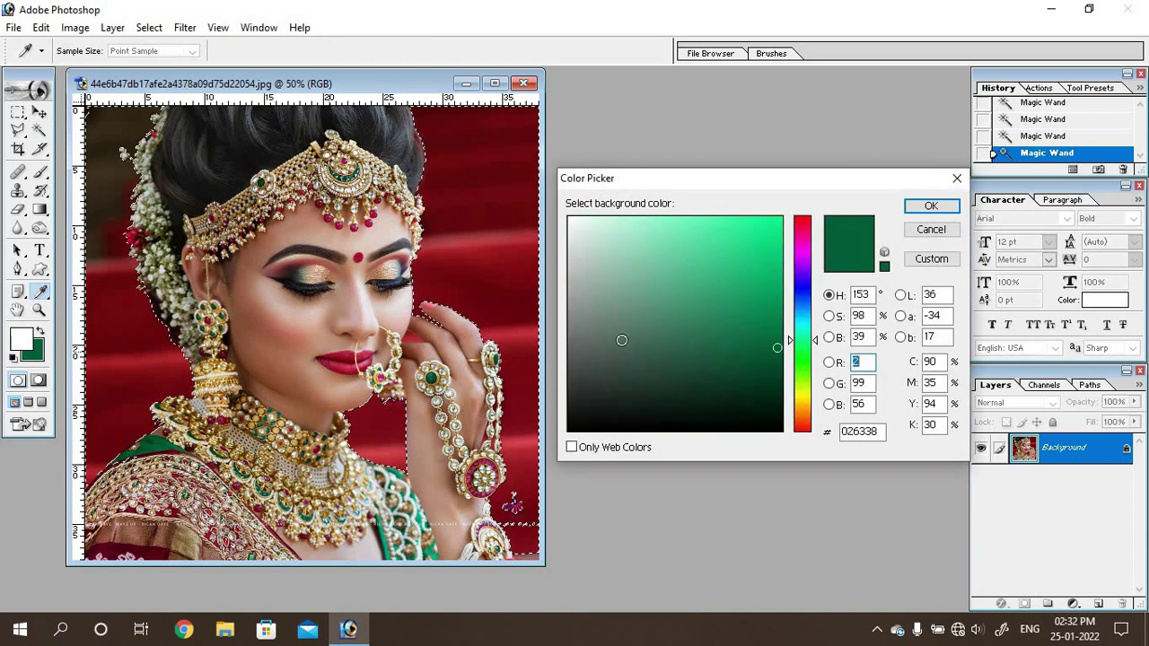
left_click_drag(725, 385, 813, 459)
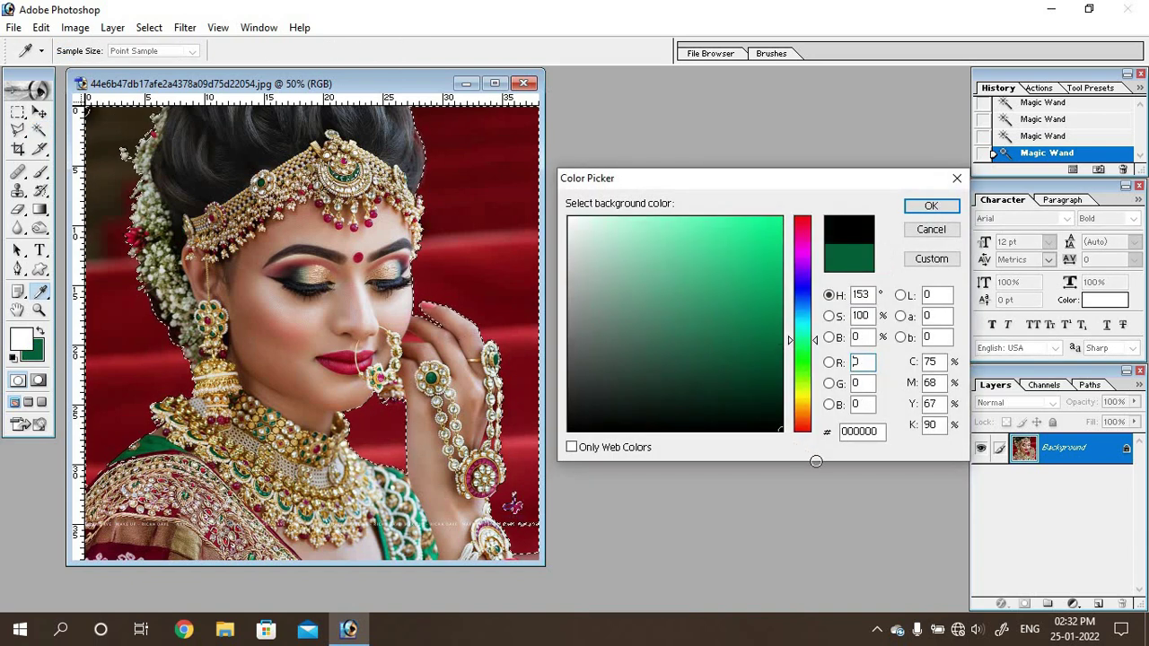
left_click(931, 207)
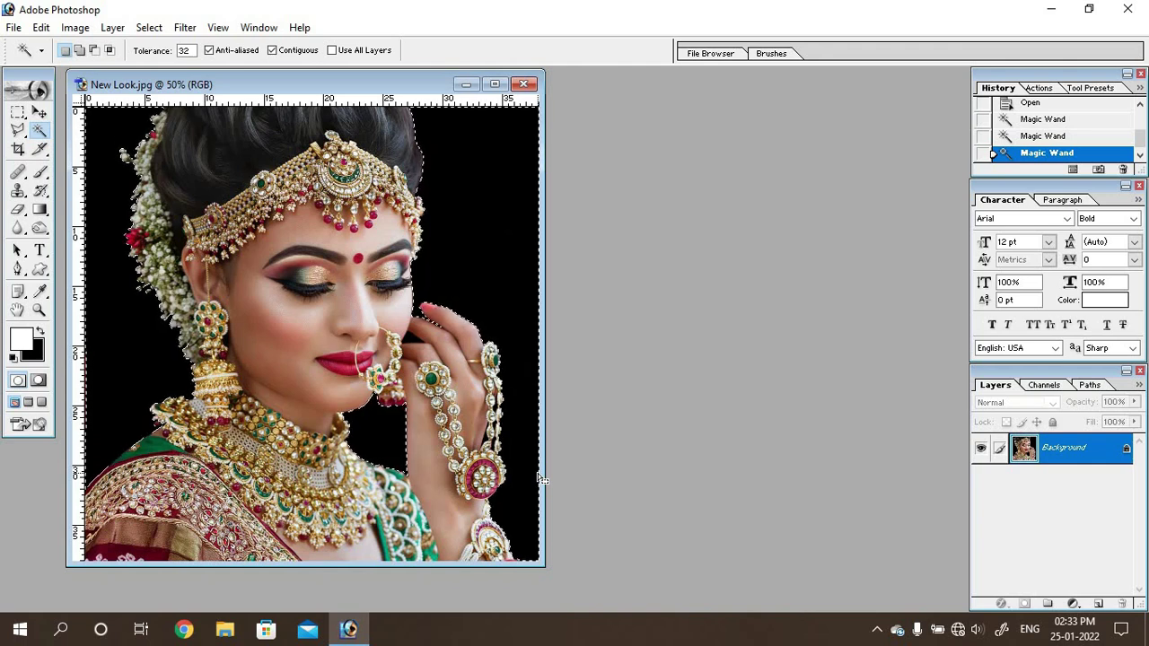
key("ctrl+d")
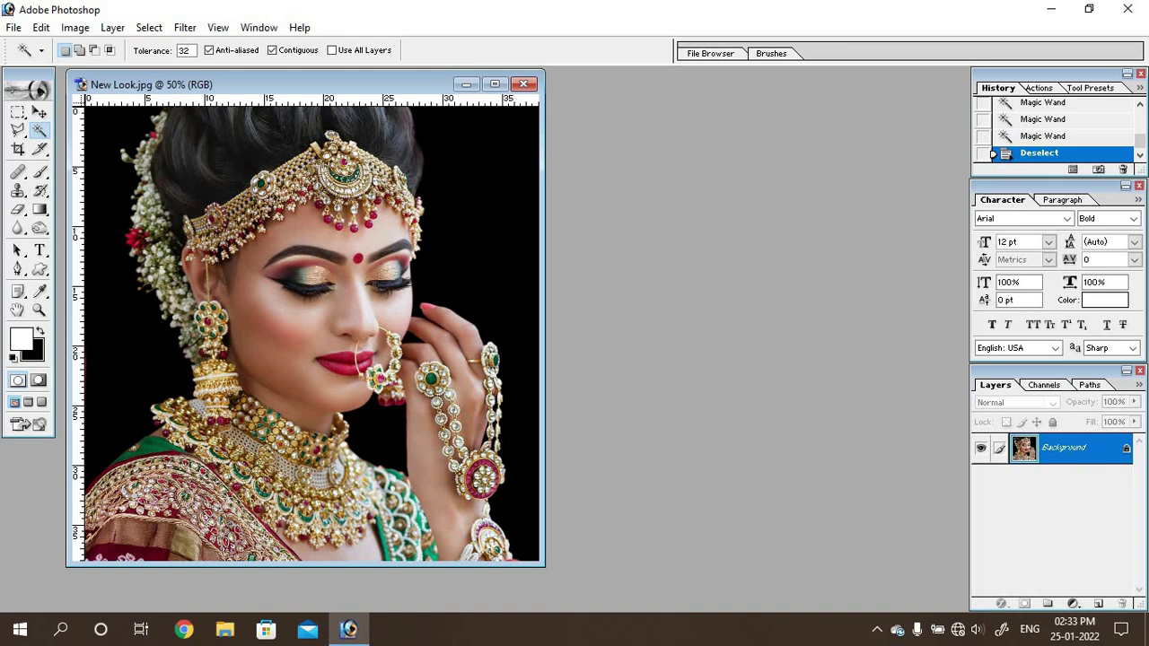
left_click(39, 112)
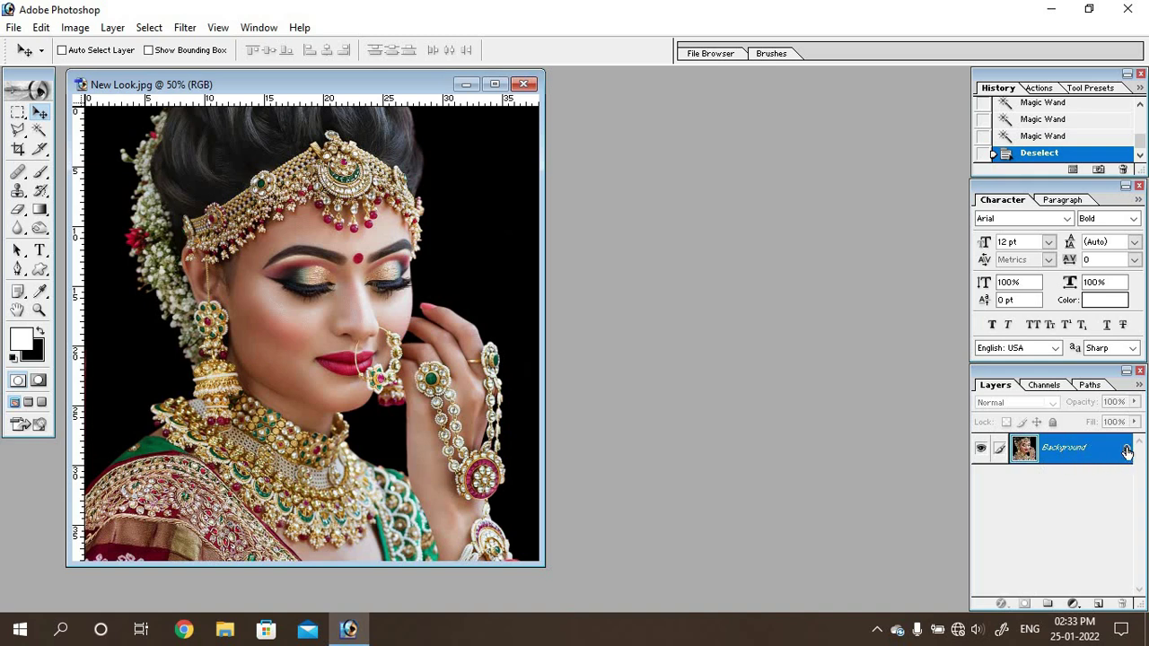
Step: Convert the Background into Layer 0 and duplicate it as Layer 0 copy
double_click(1068, 448)
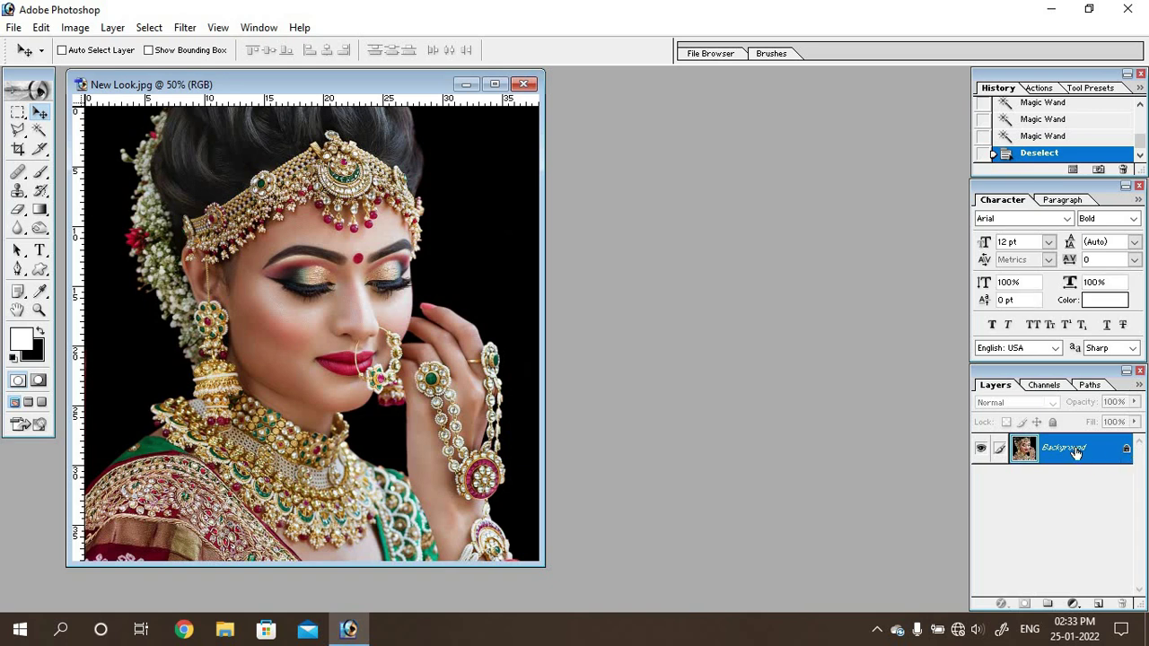
left_click(679, 296)
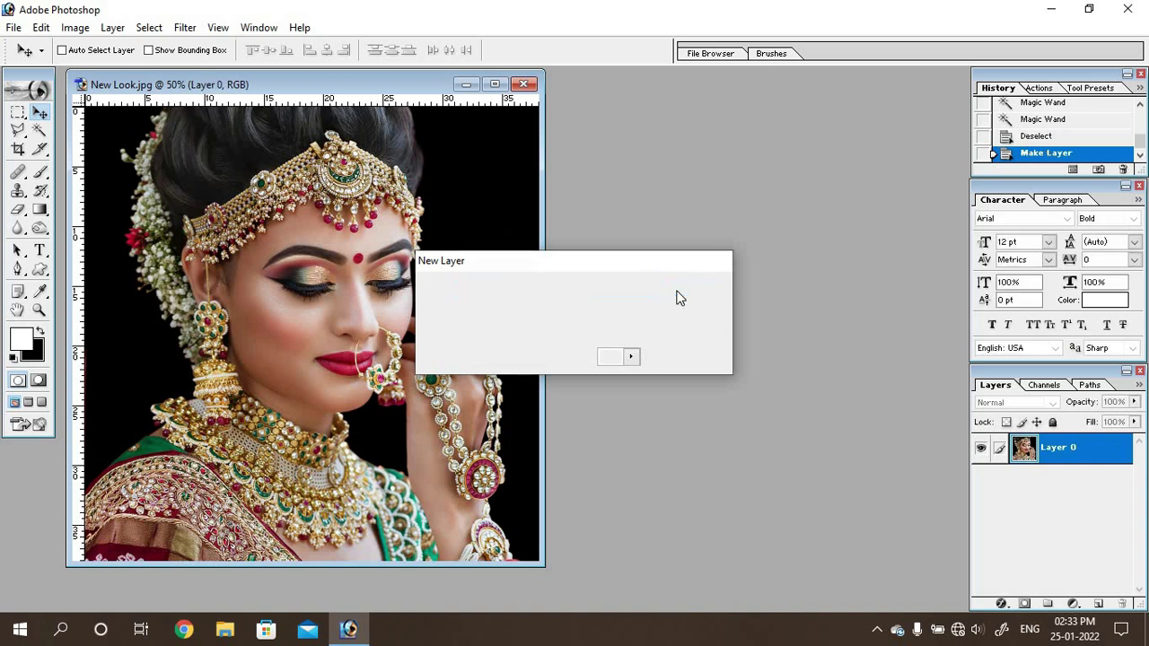
right_click(1076, 446)
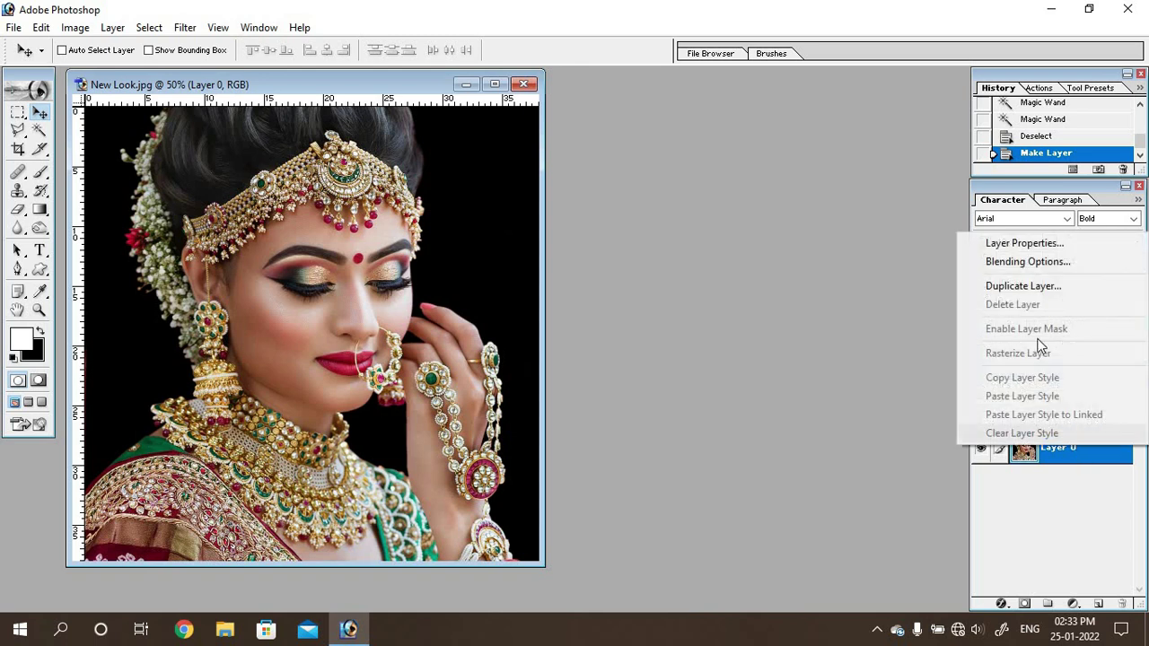
left_click(1015, 287)
left_click(712, 275)
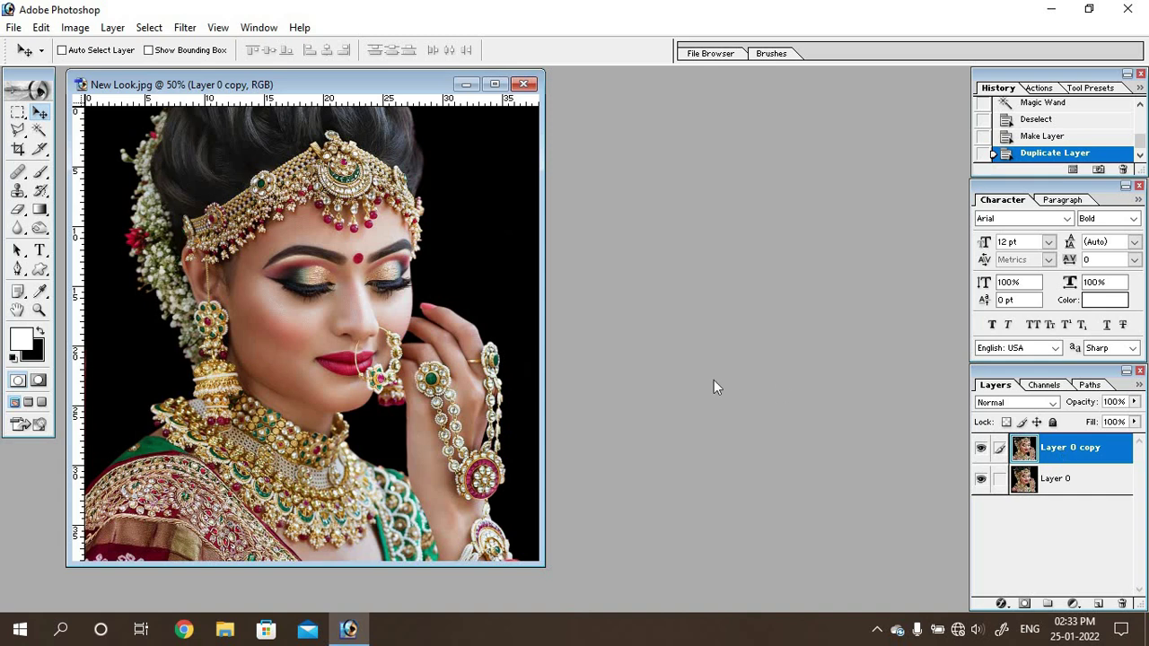
left_click(74, 28)
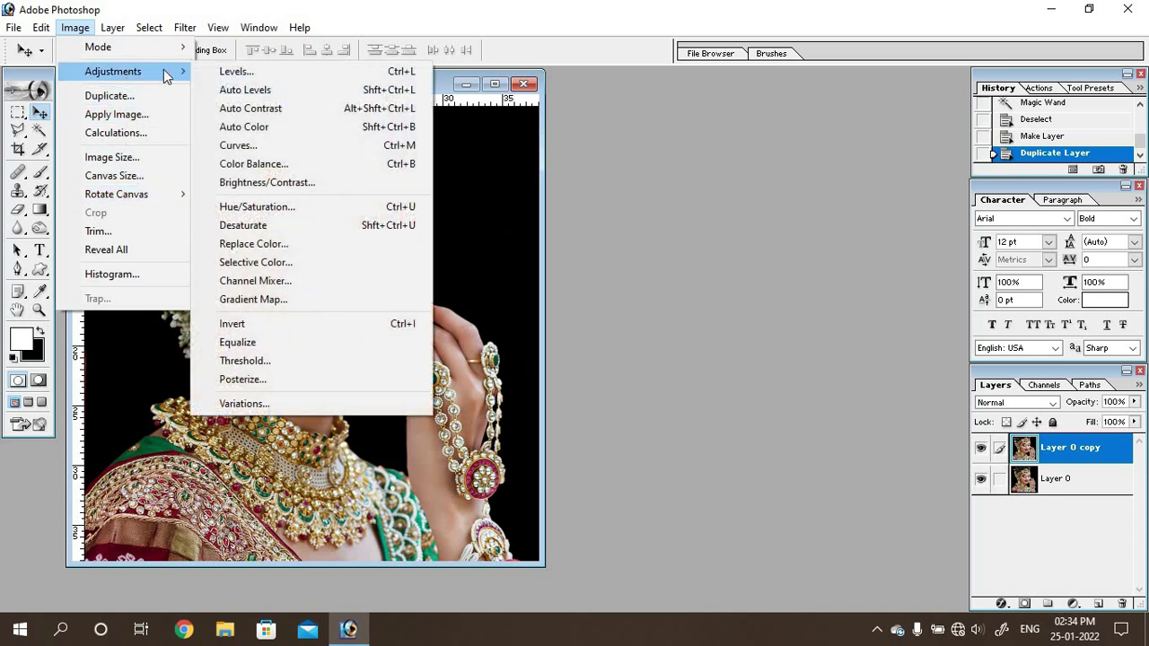
mouse_move(113, 71)
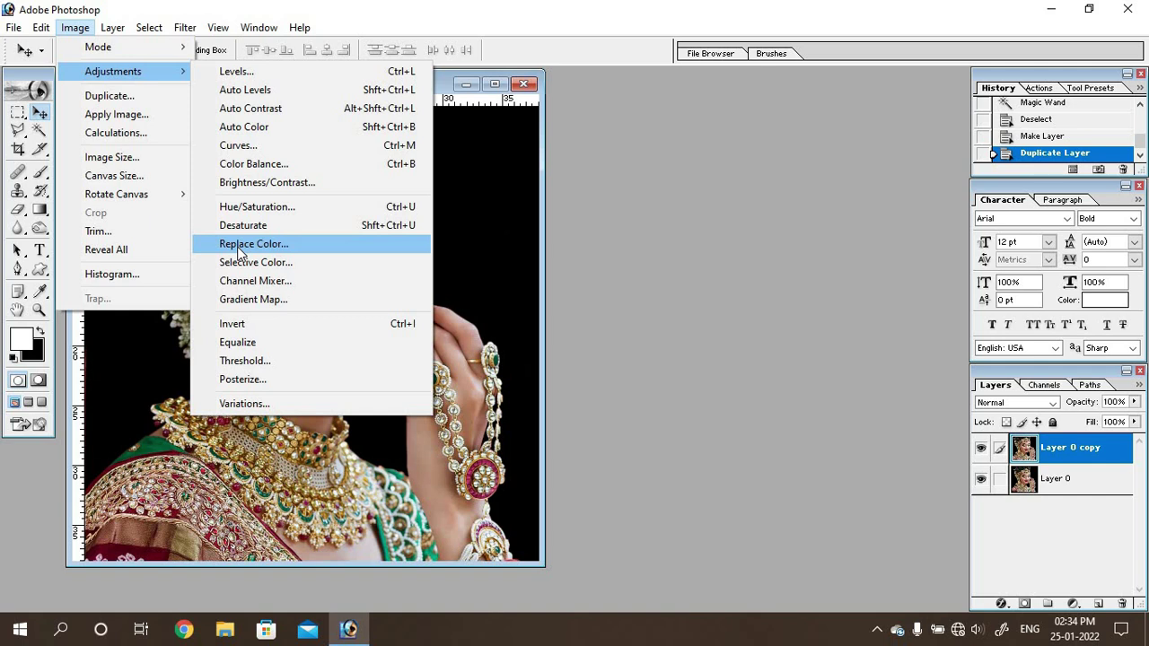
Step: Start a Replace Color at Saturation -100, sampling the cheek skin tone
left_click(241, 250)
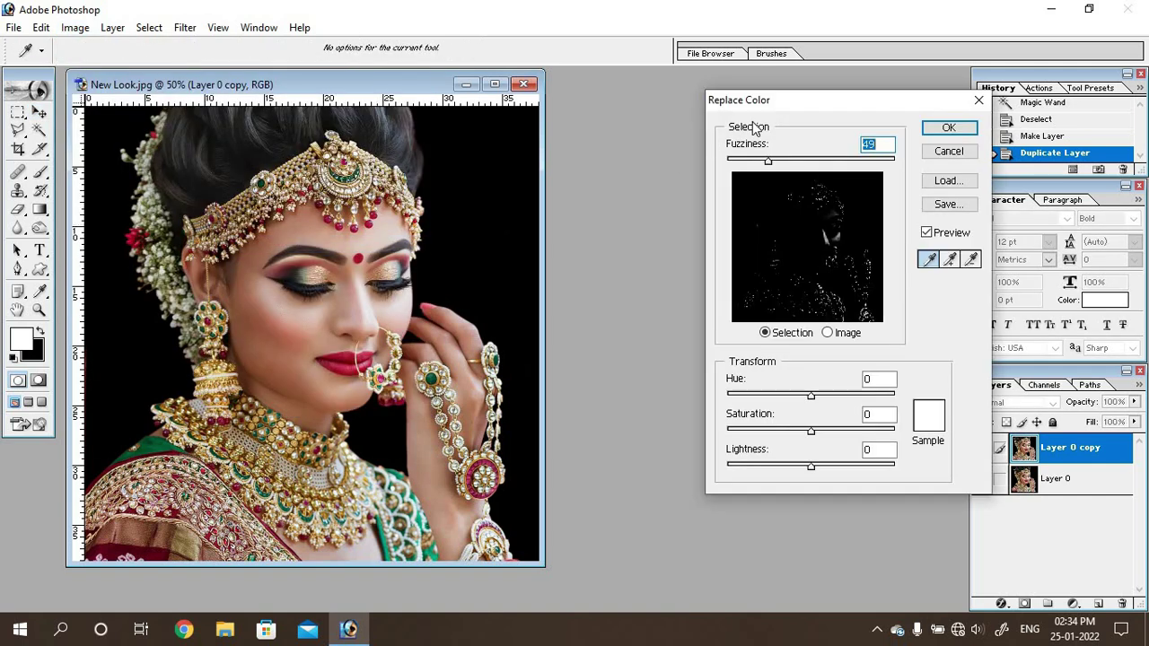
left_click_drag(734, 105, 653, 89)
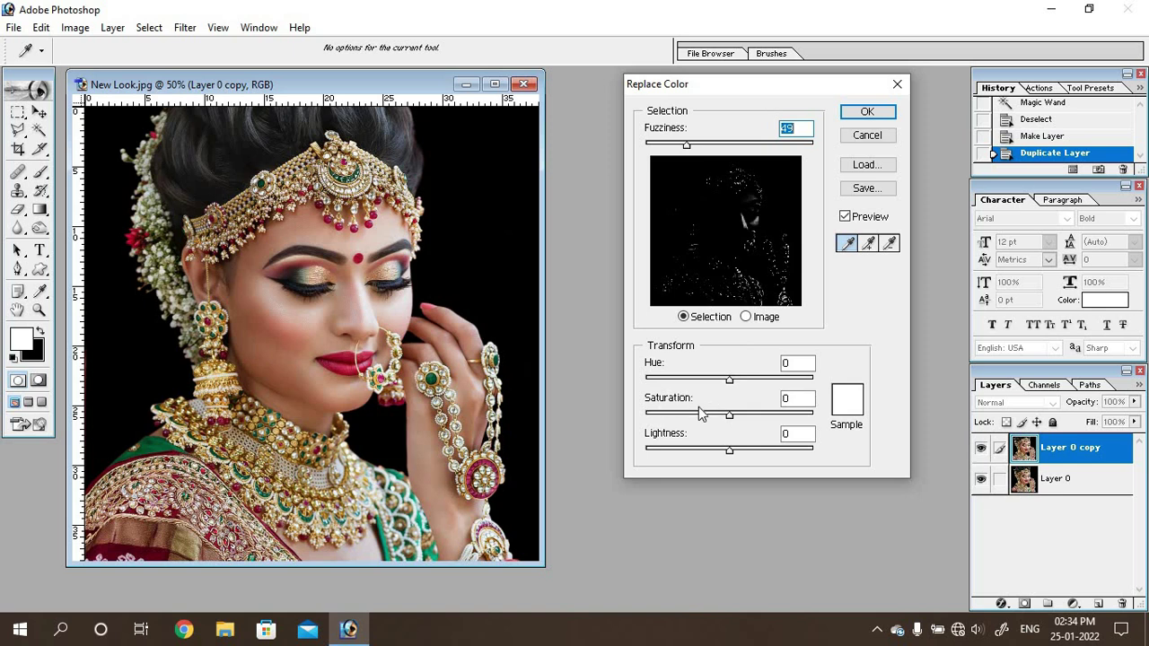
left_click_drag(729, 415, 644, 414)
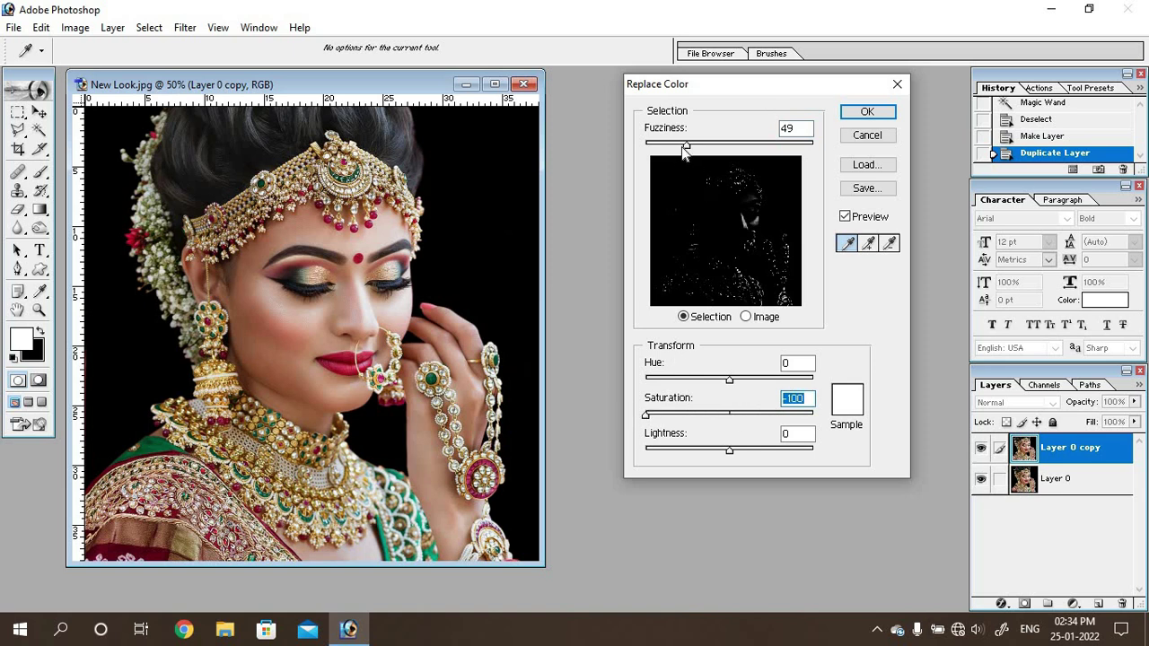
left_click_drag(686, 146, 684, 150)
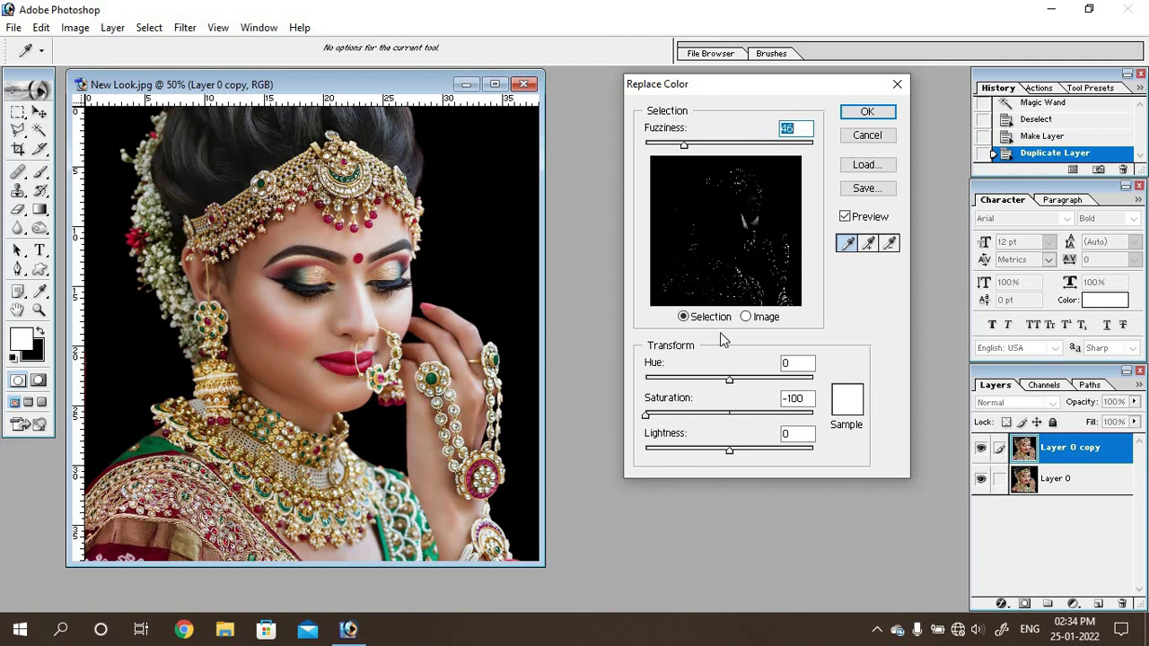
left_click(305, 323)
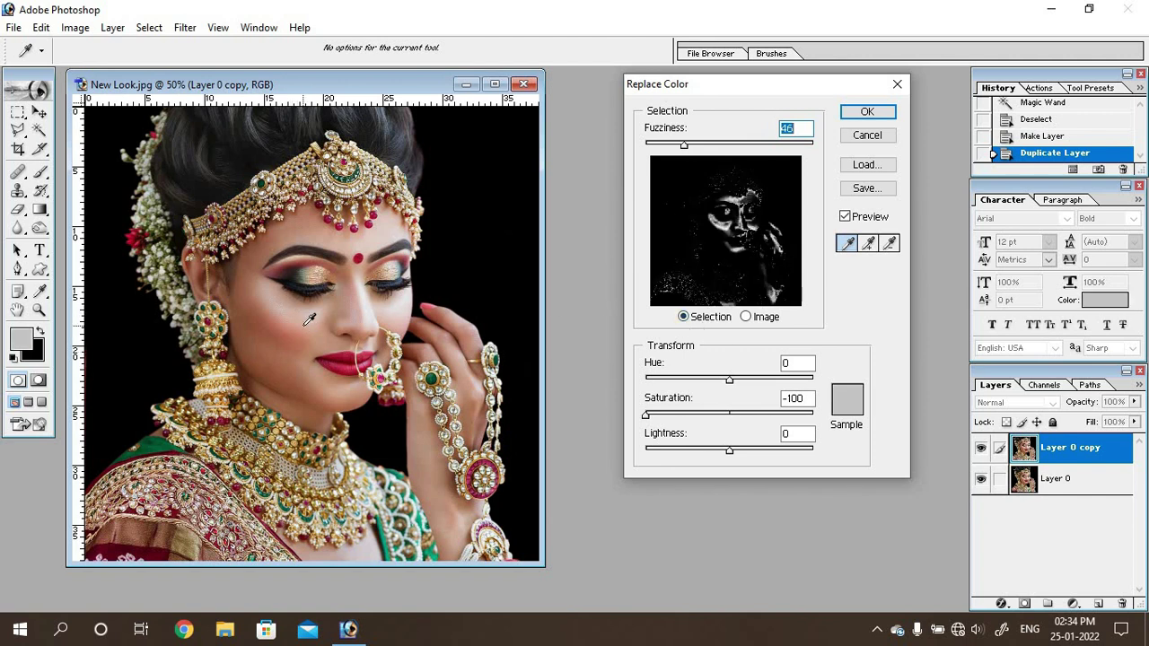
left_click(295, 326)
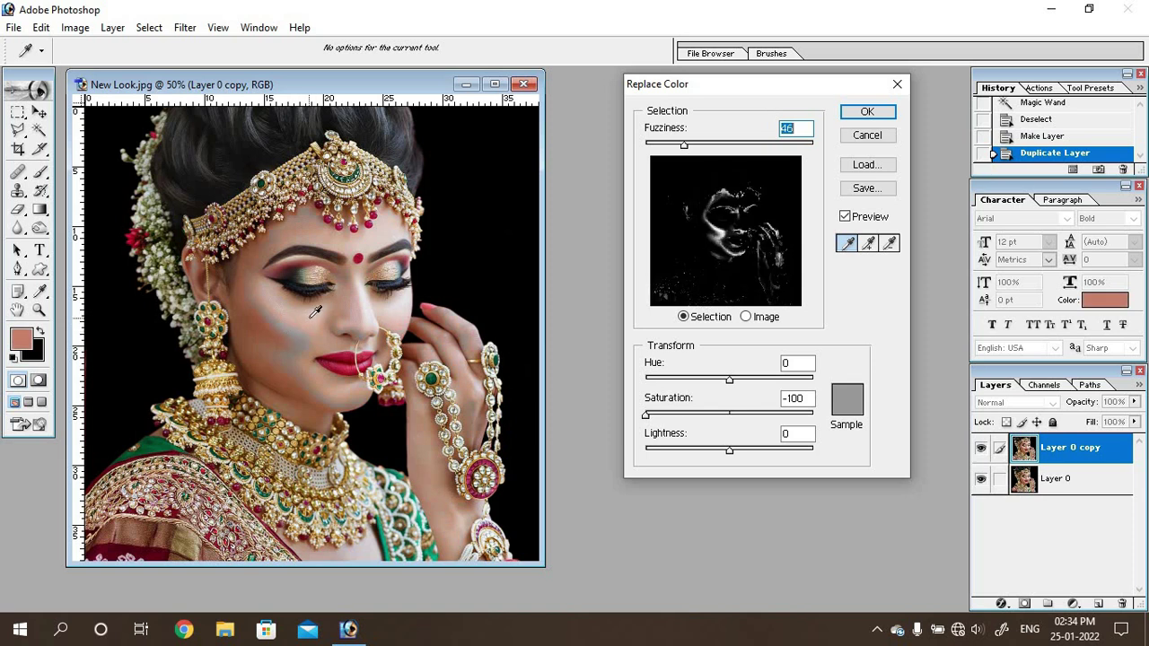
left_click(314, 314)
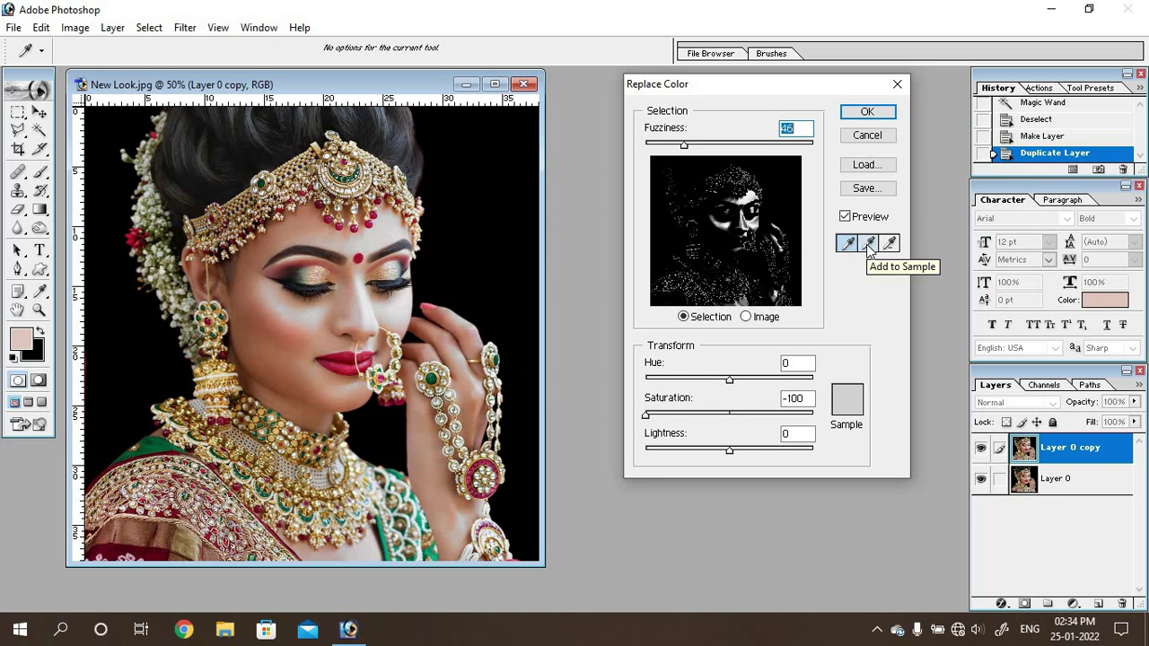
Step: Add face, neck and eye-area skin tones to the sample, set Fuzziness 48, and apply
left_click(869, 244)
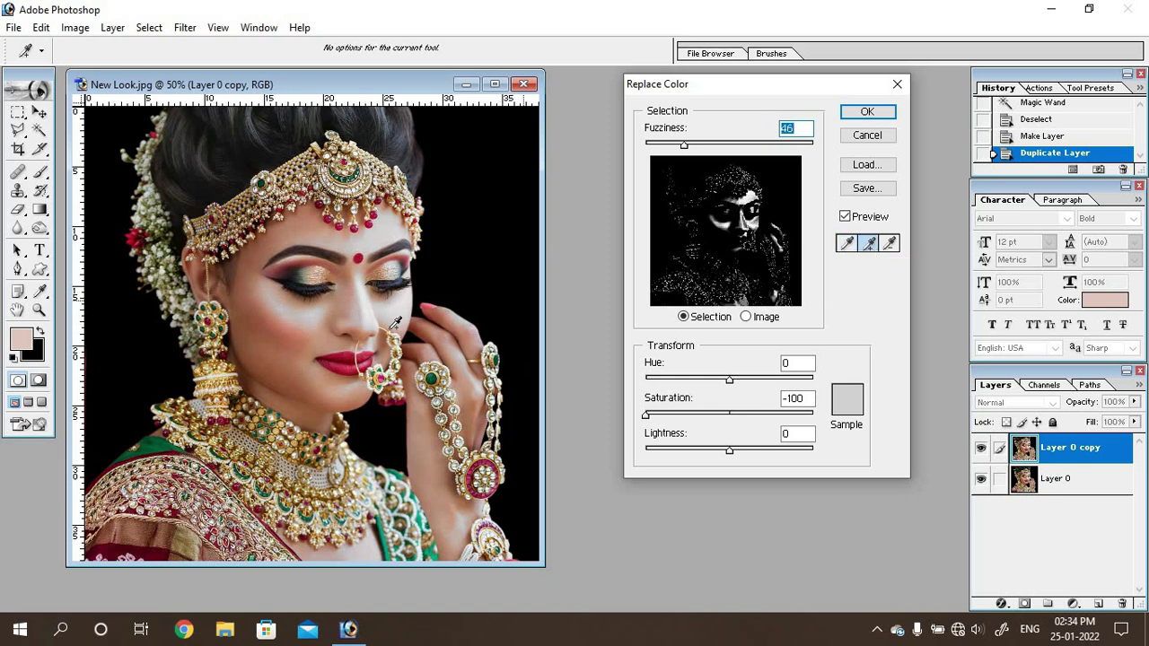
left_click(291, 323)
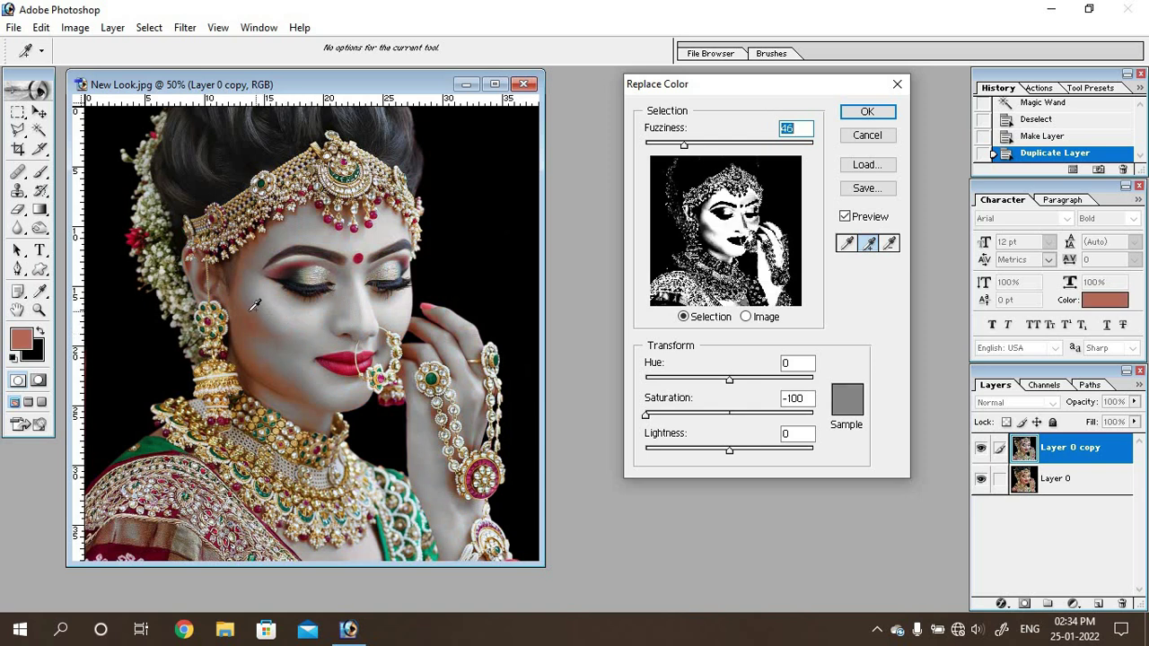
left_click(255, 307)
left_click(247, 326)
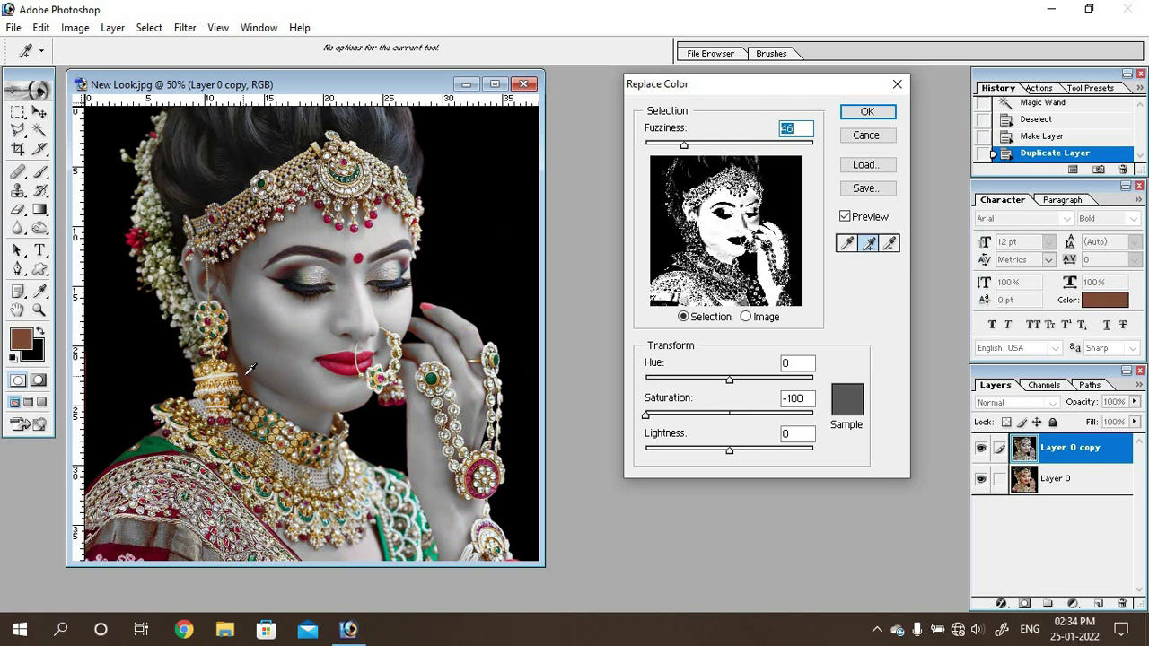
left_click(251, 370)
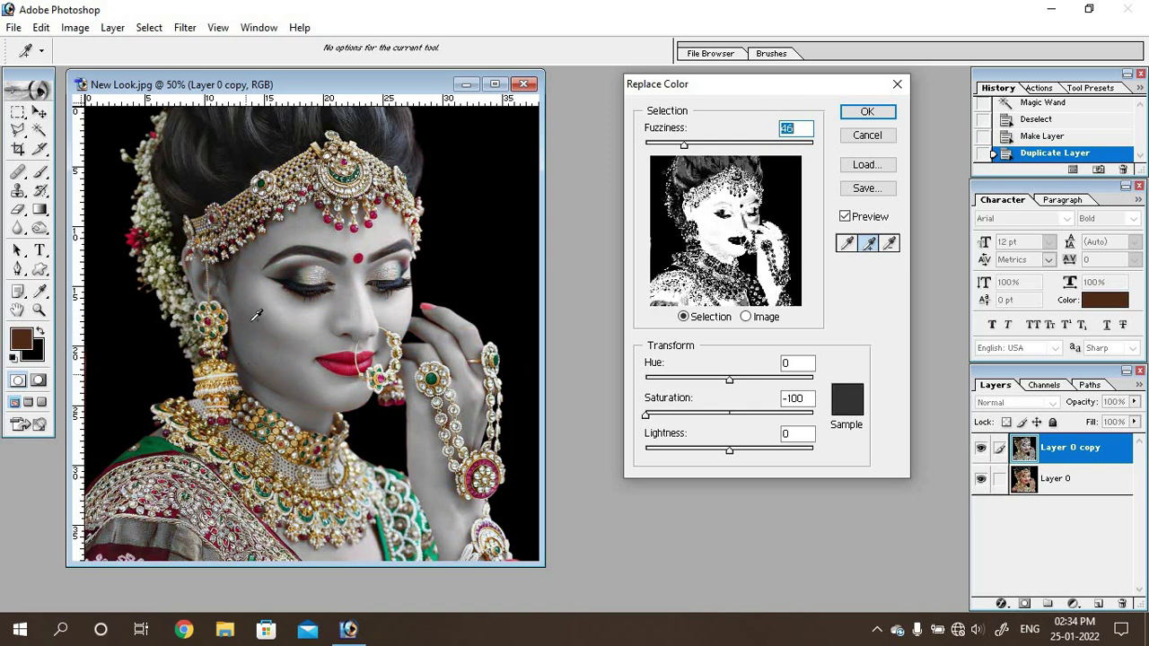
left_click(406, 258)
left_click(406, 256)
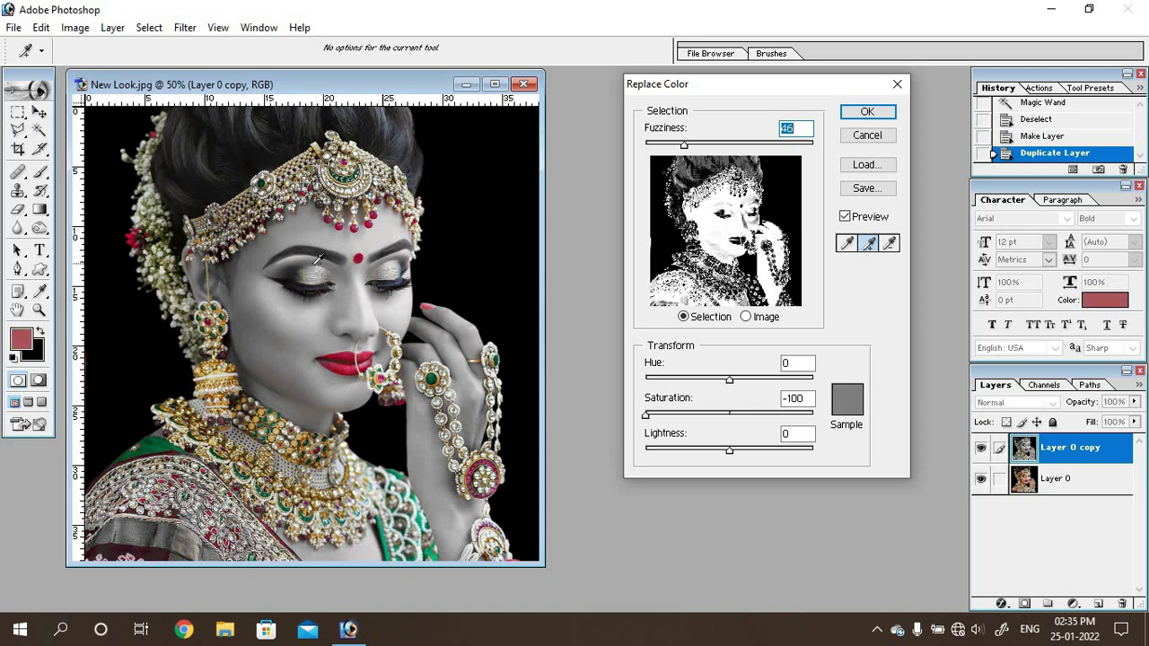
left_click(364, 262)
left_click(406, 307)
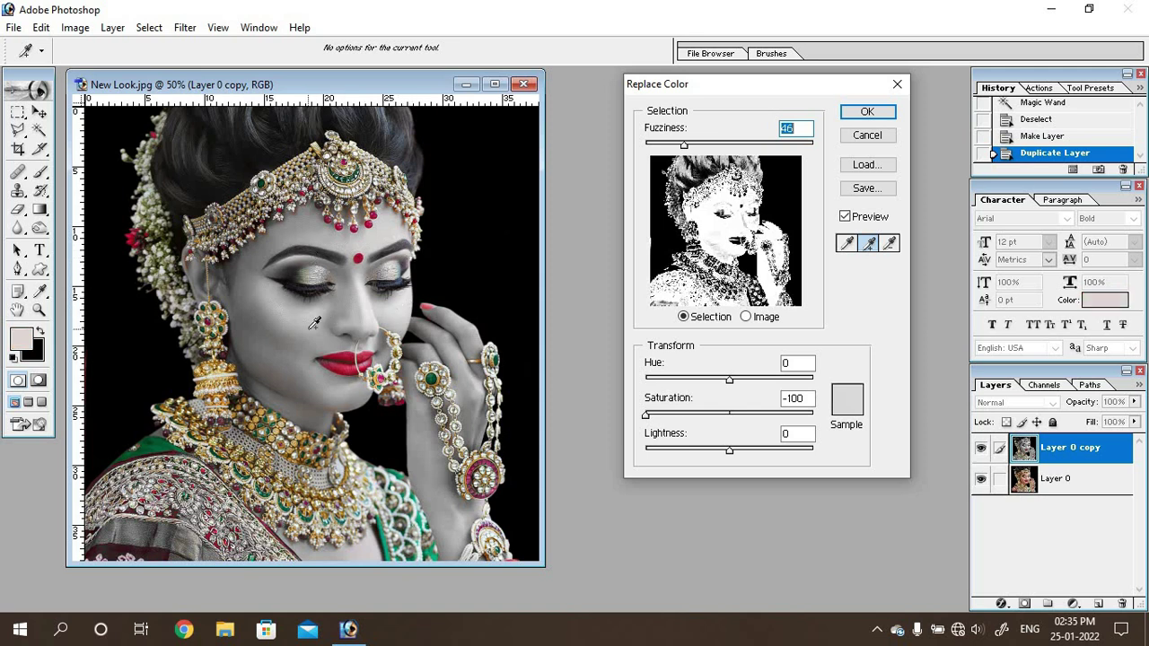
left_click(314, 323)
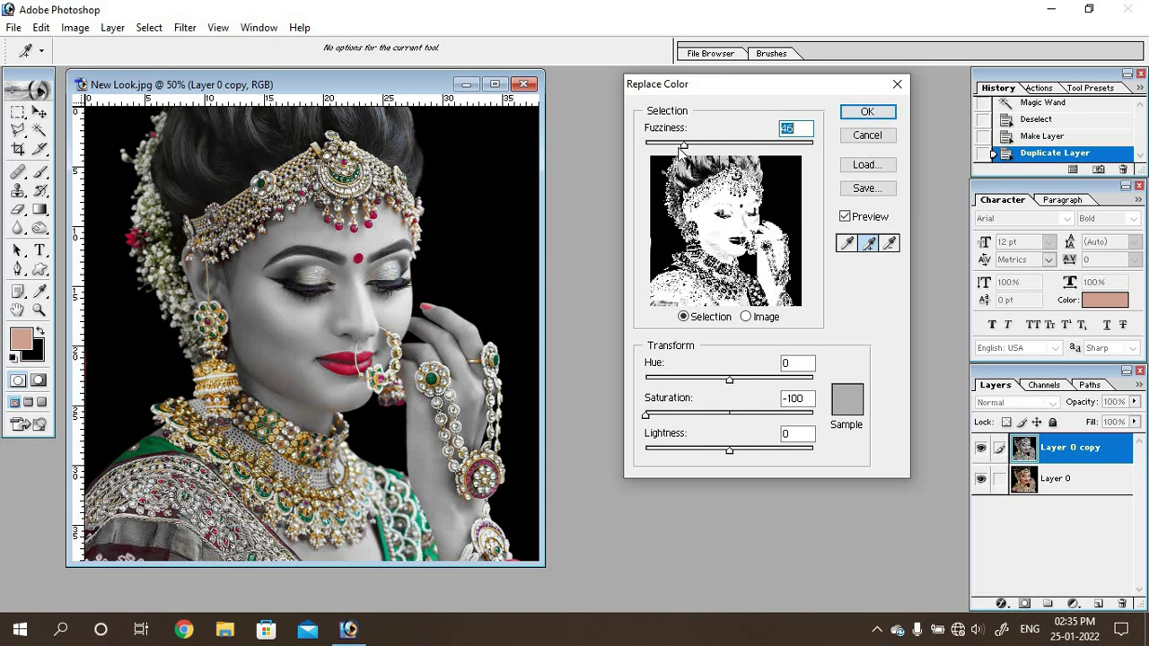
left_click_drag(684, 145, 688, 146)
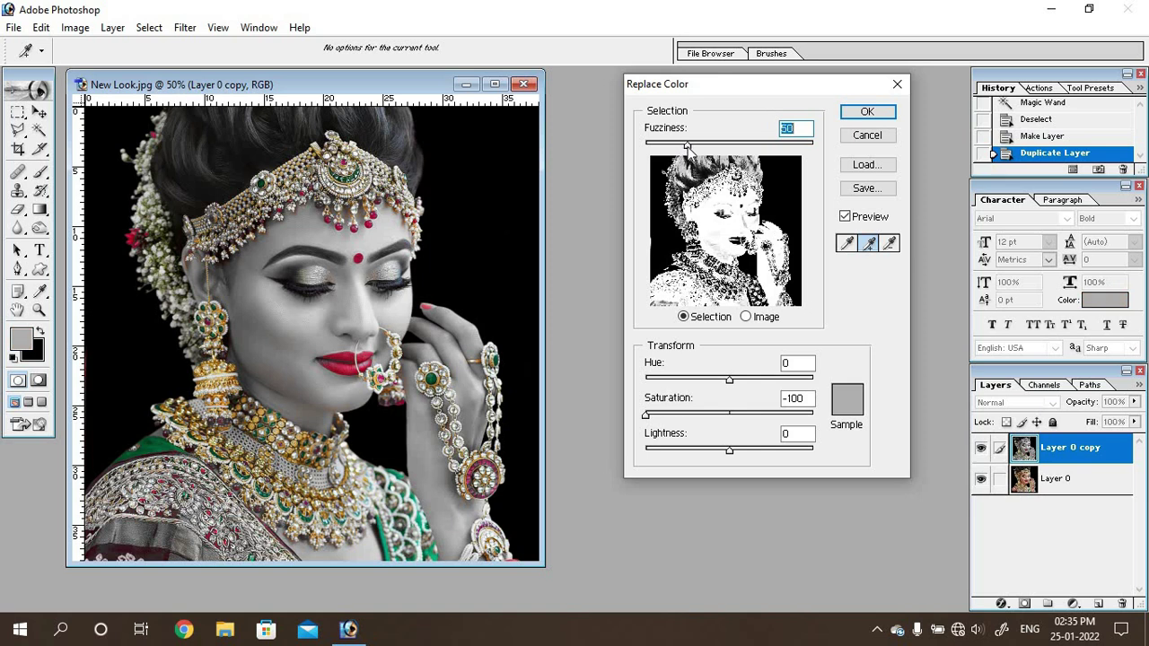
left_click(867, 112)
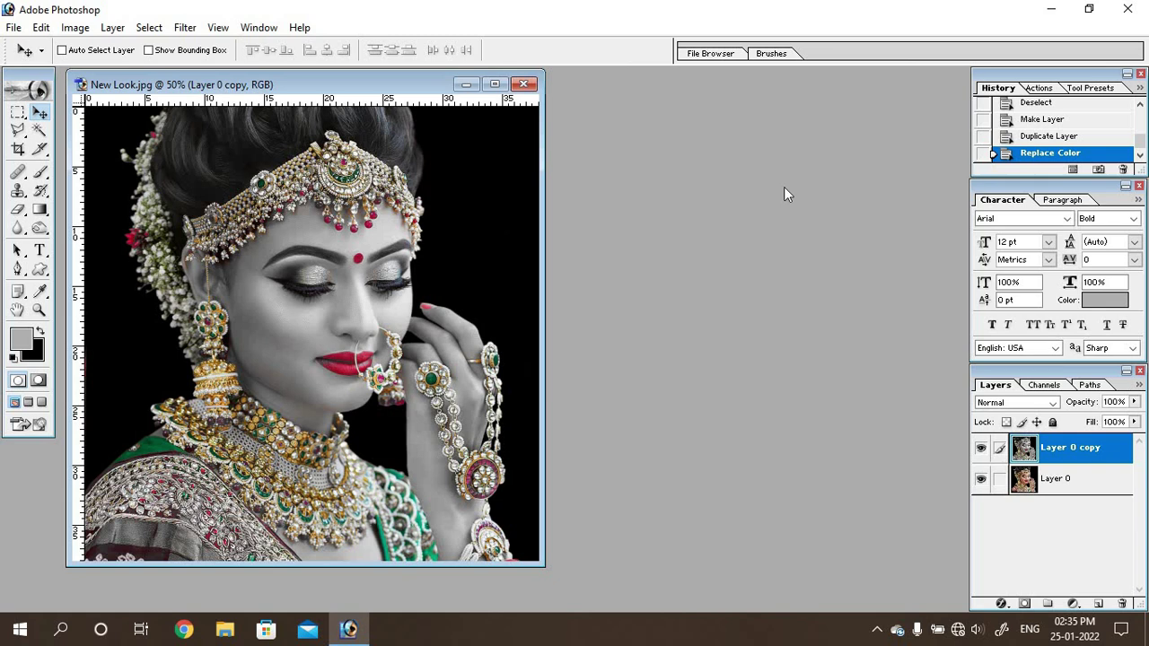
Step: Duplicate the grey-skinned Layer 0 copy as Layer 0 copy 2 on top
right_click(1064, 453)
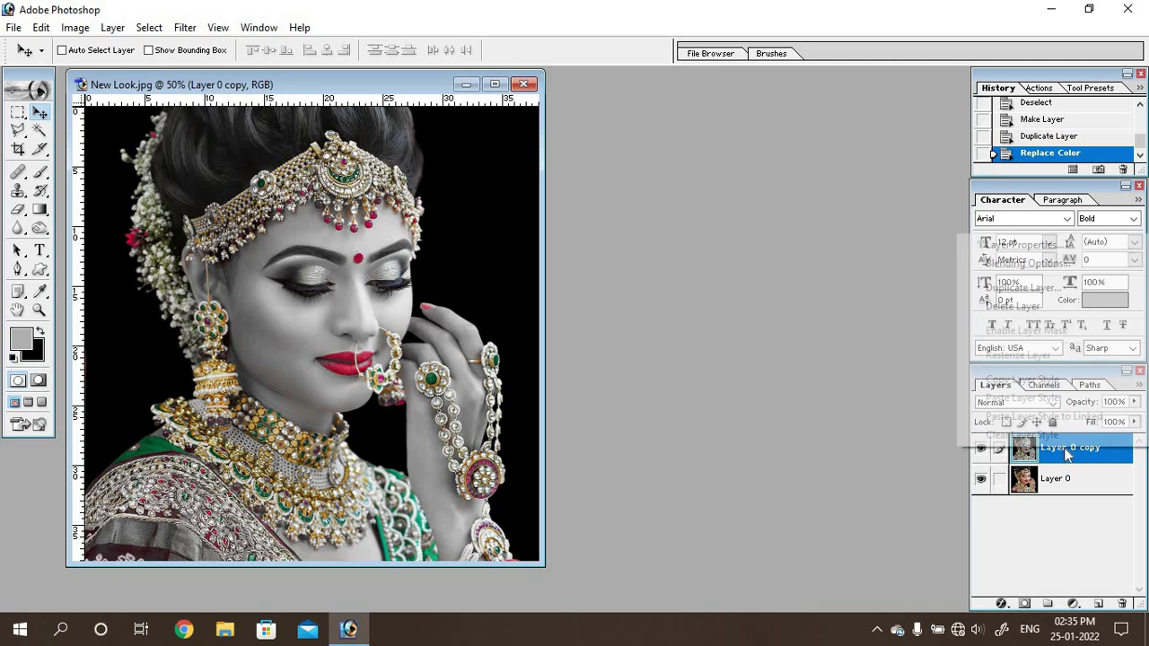
left_click(1023, 288)
left_click(713, 273)
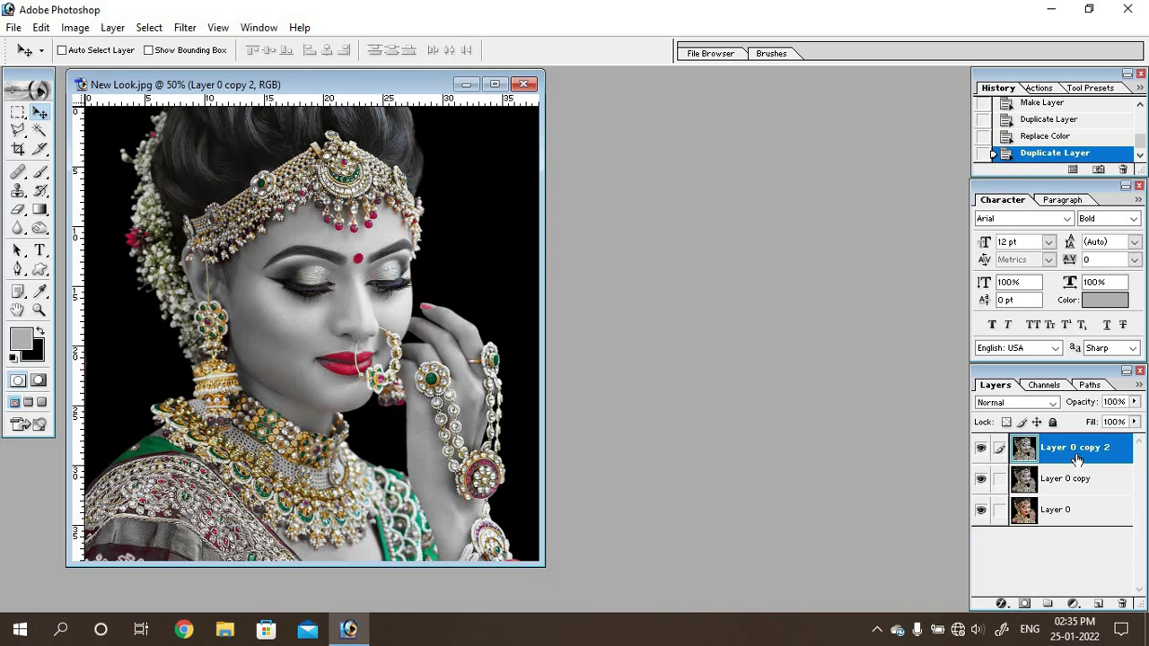
left_click(74, 29)
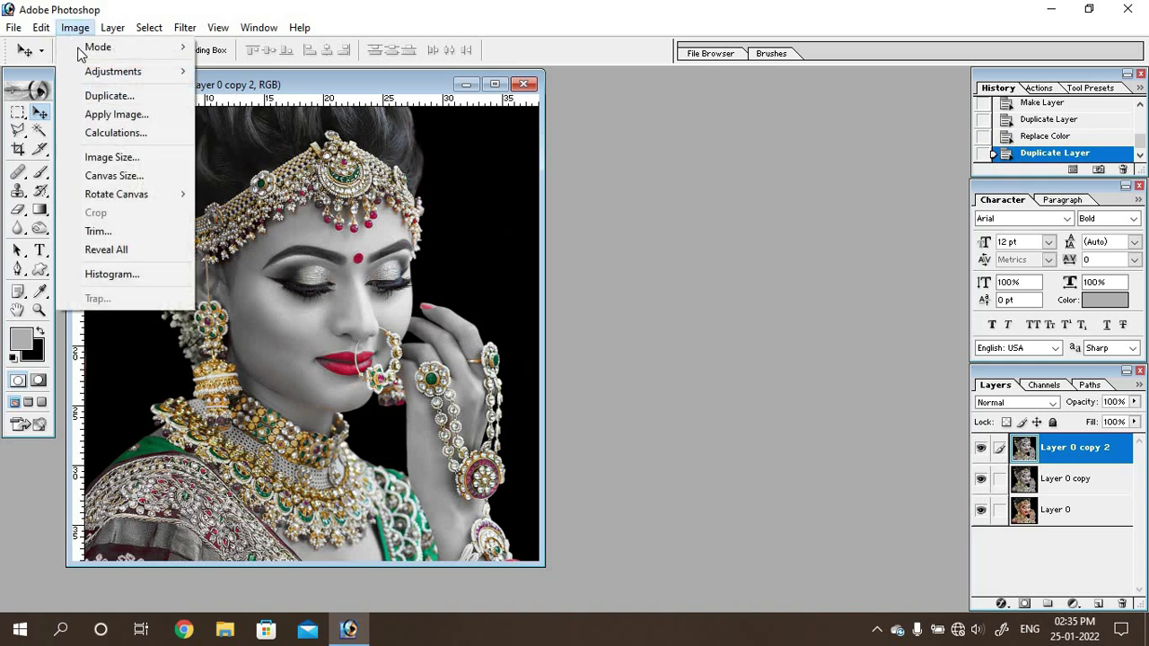
mouse_move(113, 71)
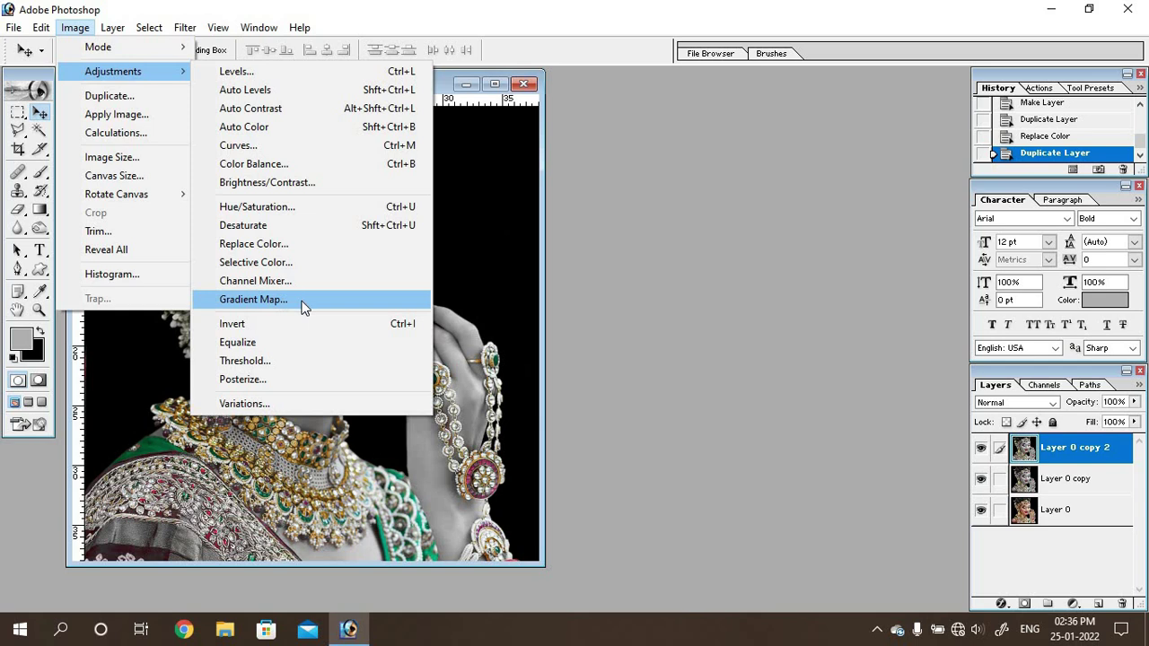
Step: Apply a Black, White preset Gradient Map to Layer 0 copy 2
left_click(303, 307)
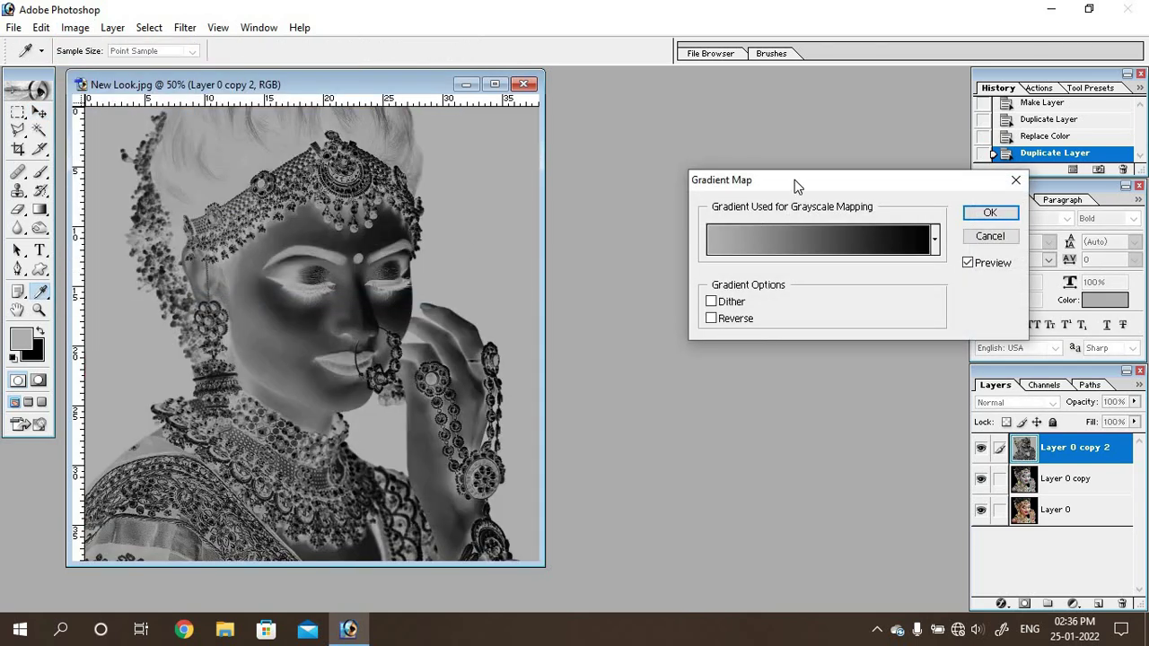
left_click_drag(744, 185, 620, 158)
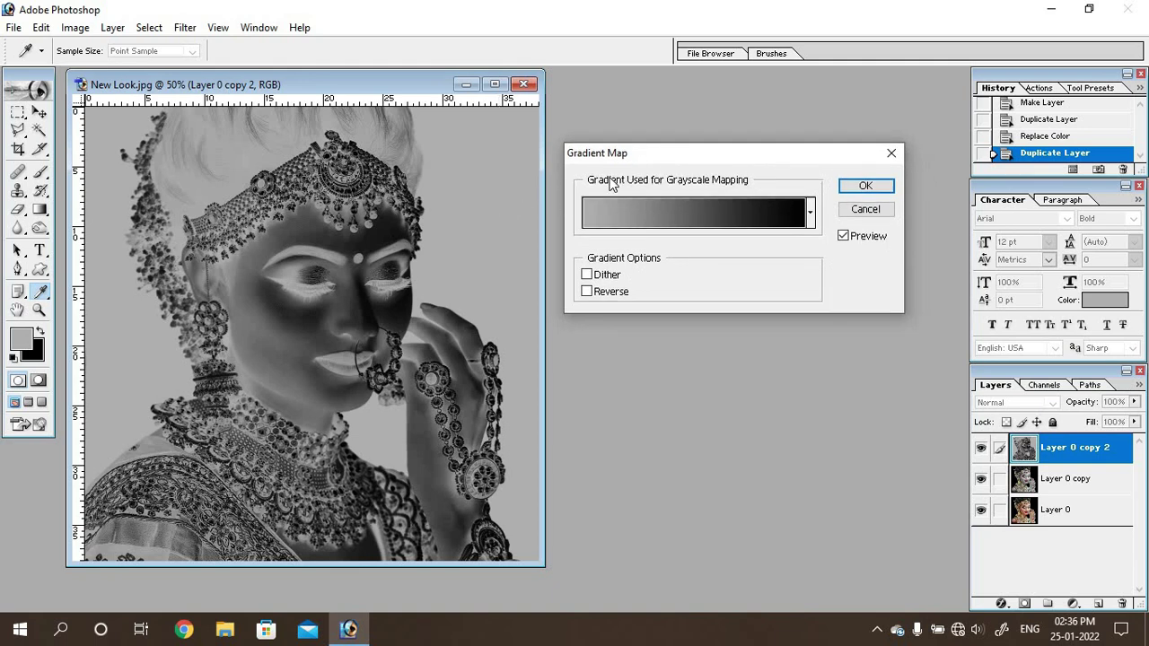
left_click(670, 215)
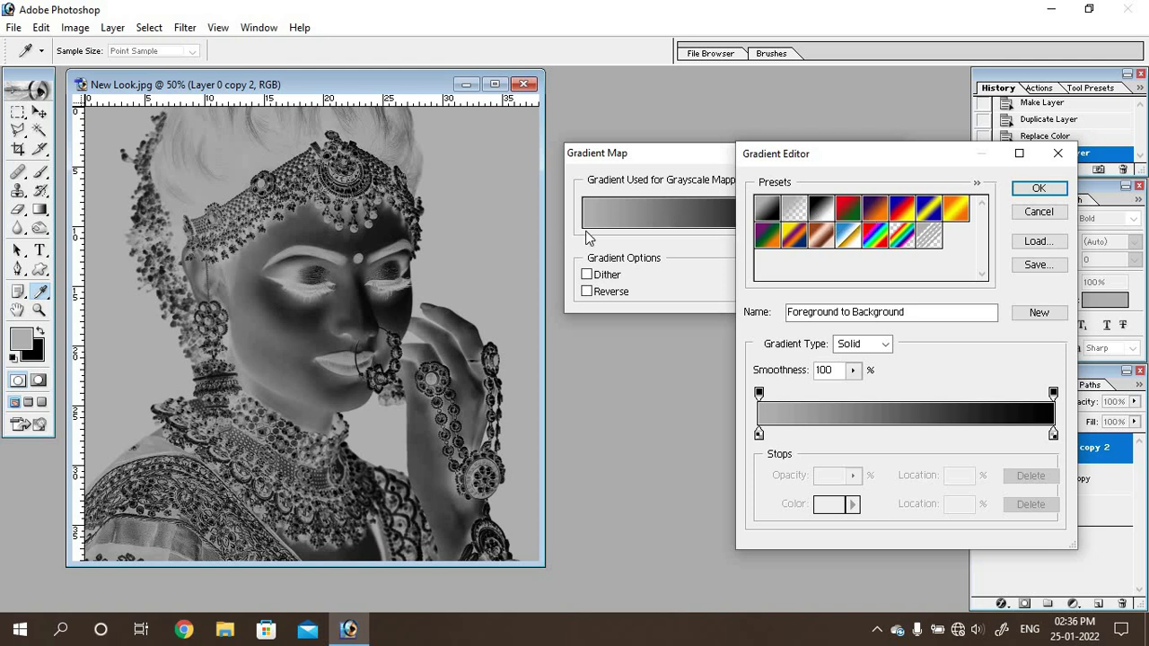
left_click(825, 212)
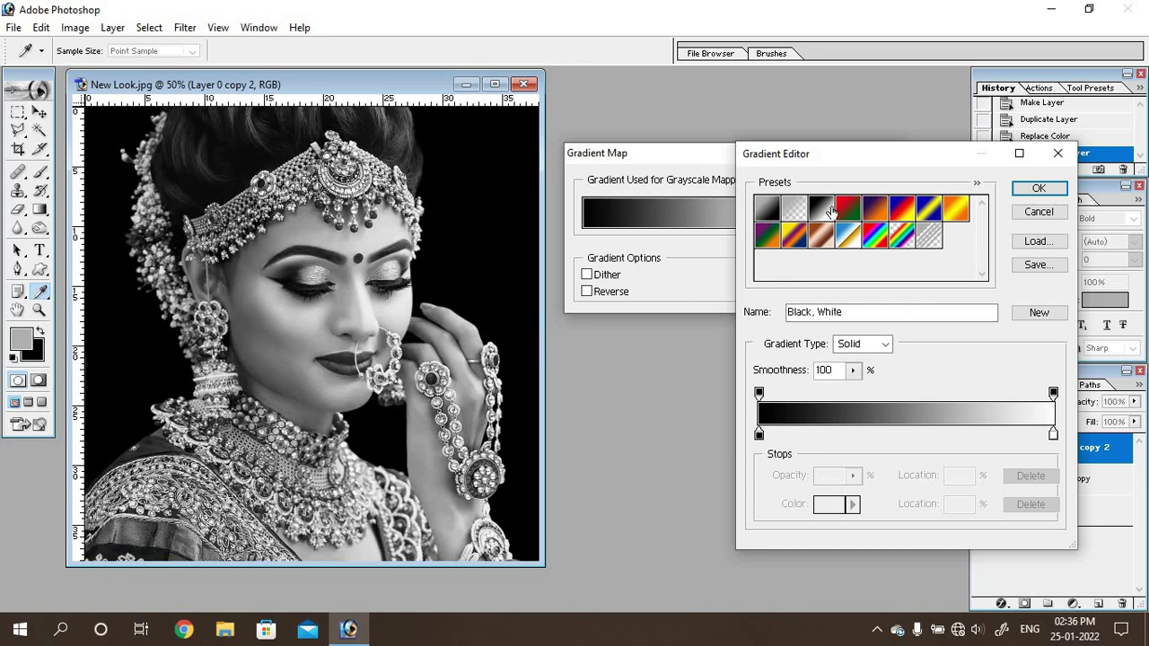
left_click(1042, 191)
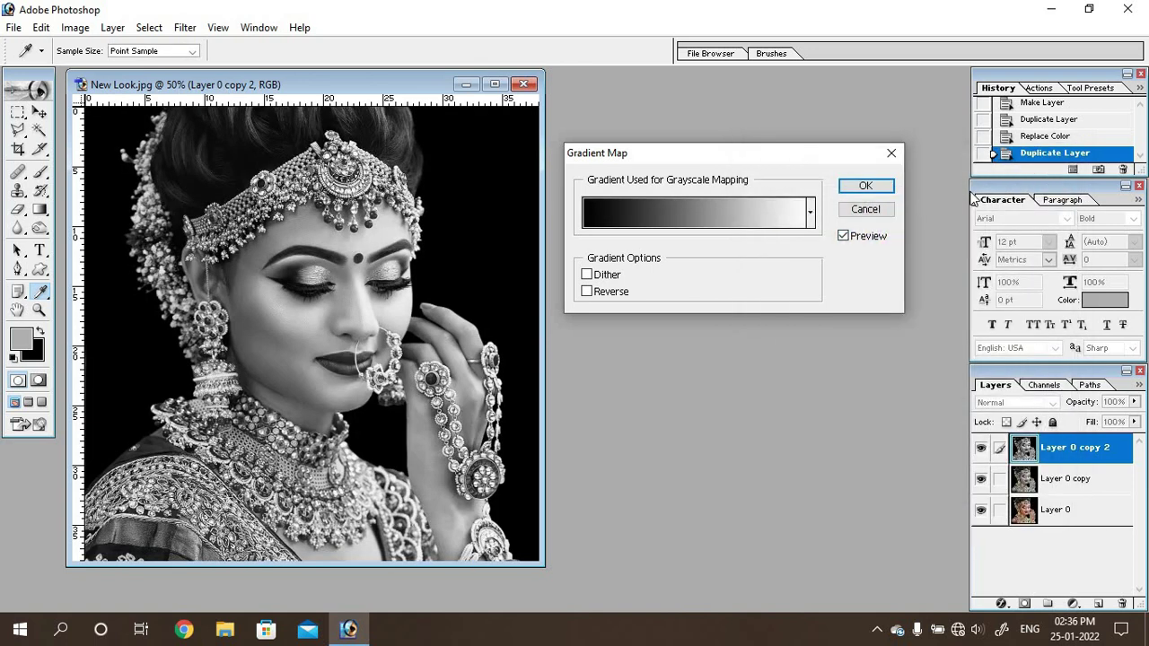
left_click(865, 188)
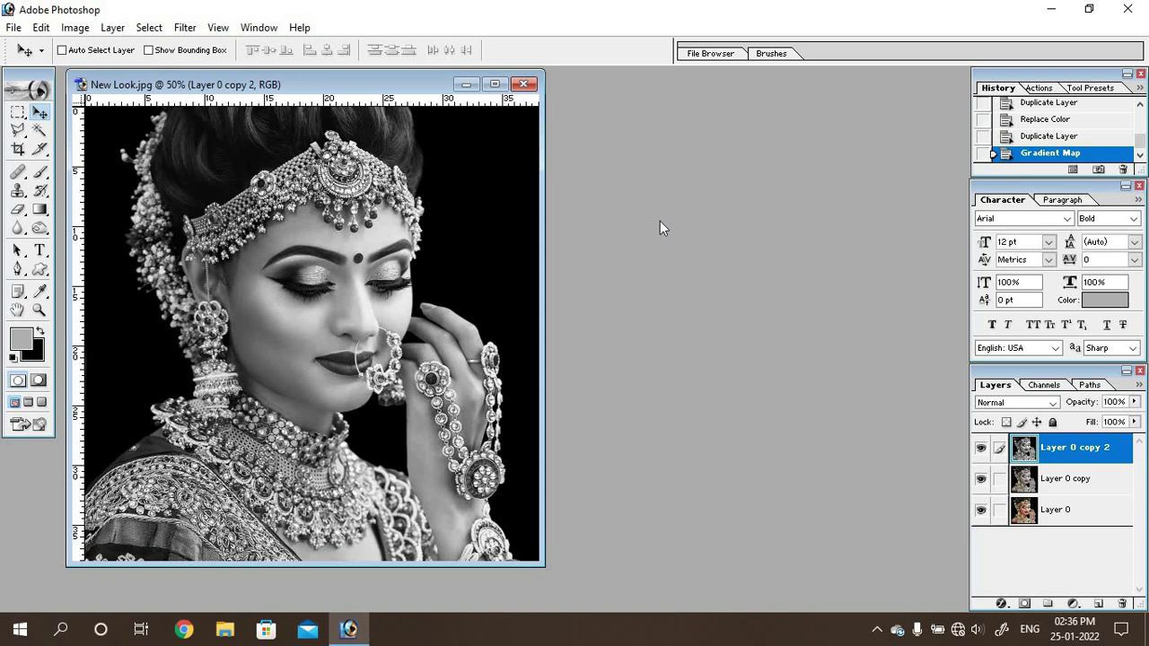
Step: Set the black-and-white layer to Luminosity blend mode and merge it down into Layer 0 copy
left_click(1055, 404)
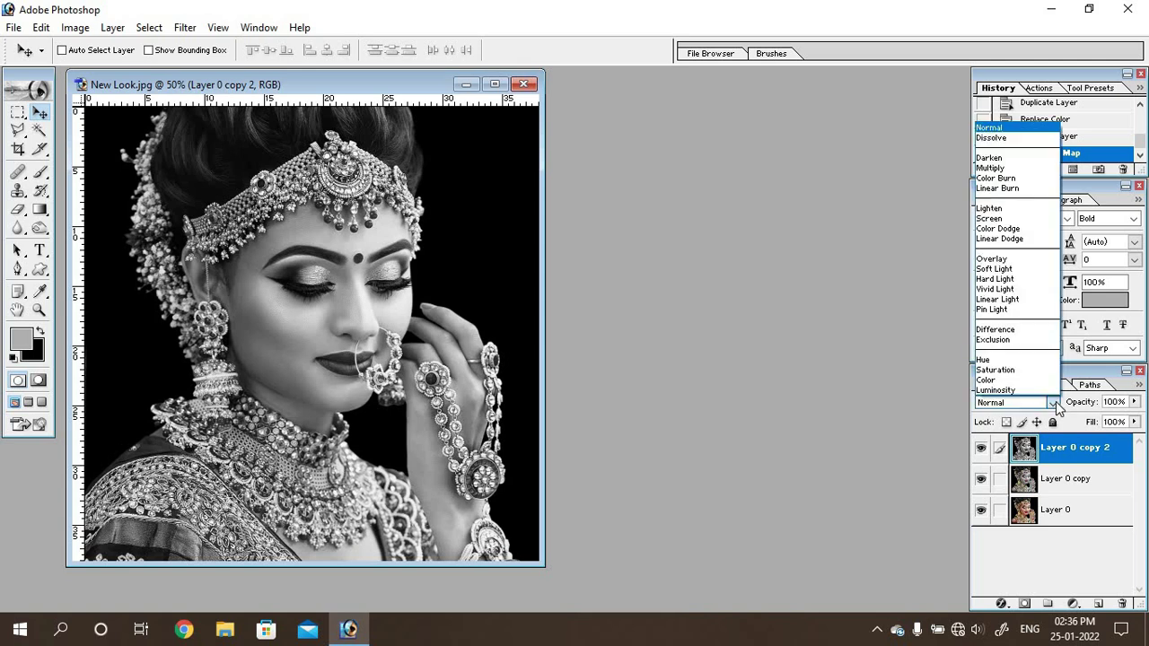
left_click(1010, 392)
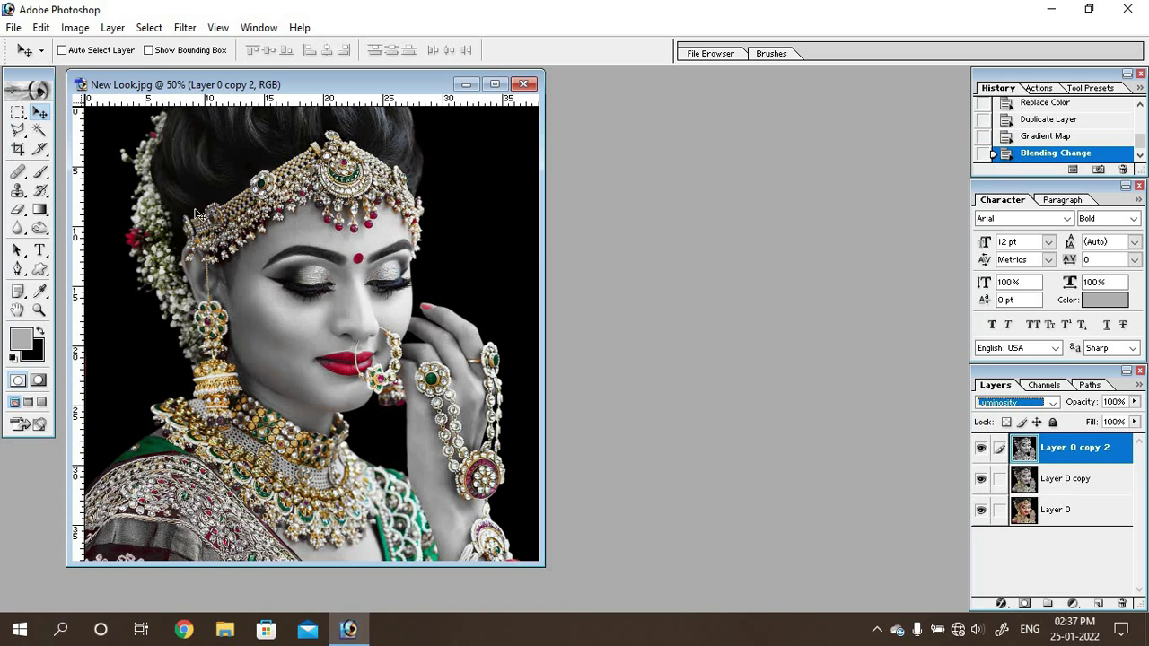
left_click(112, 28)
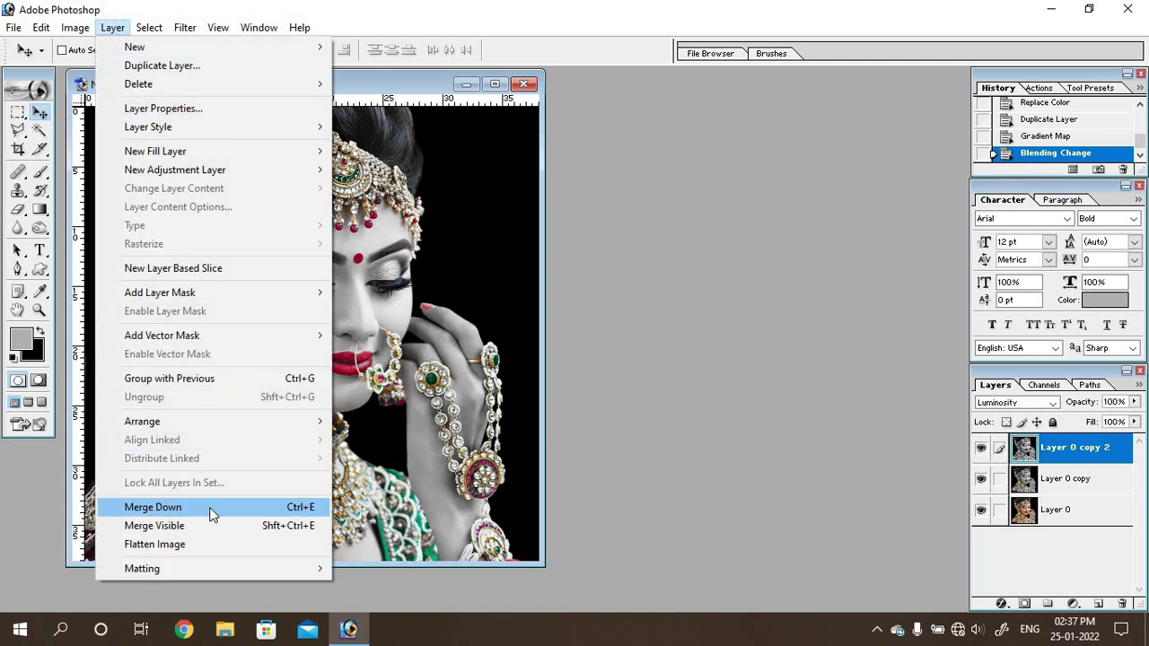
left_click(165, 510)
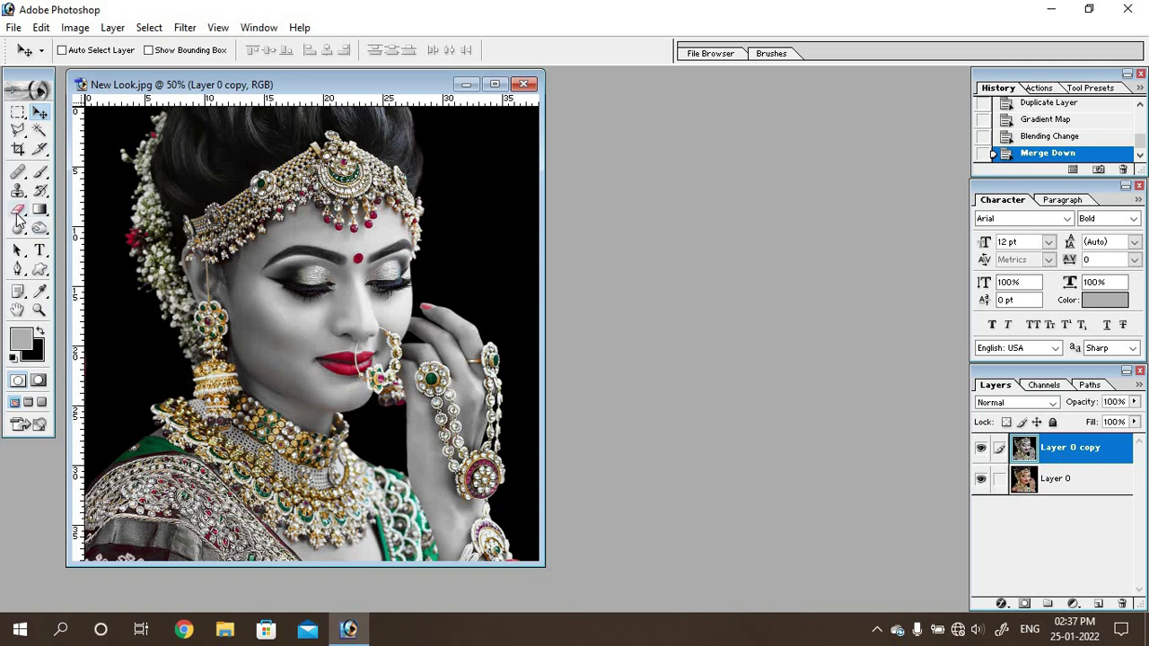
Step: Erase Layer 0 copy with a 50 px Eraser over the garland, earring and red sleeve
left_click(16, 212)
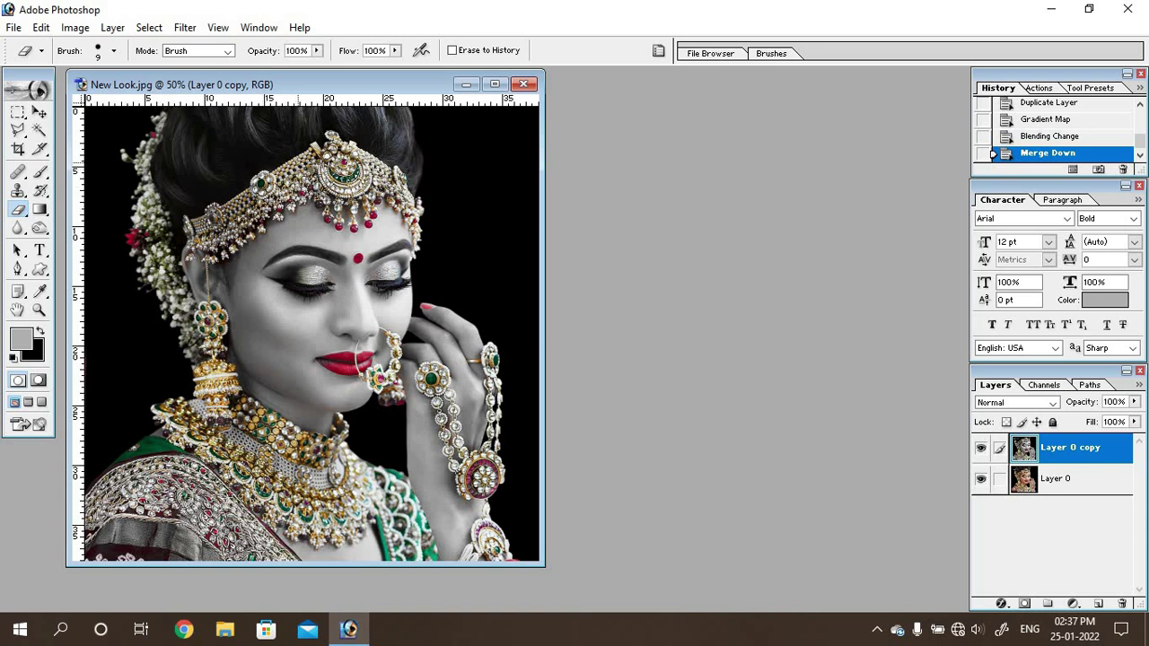
left_click(276, 178)
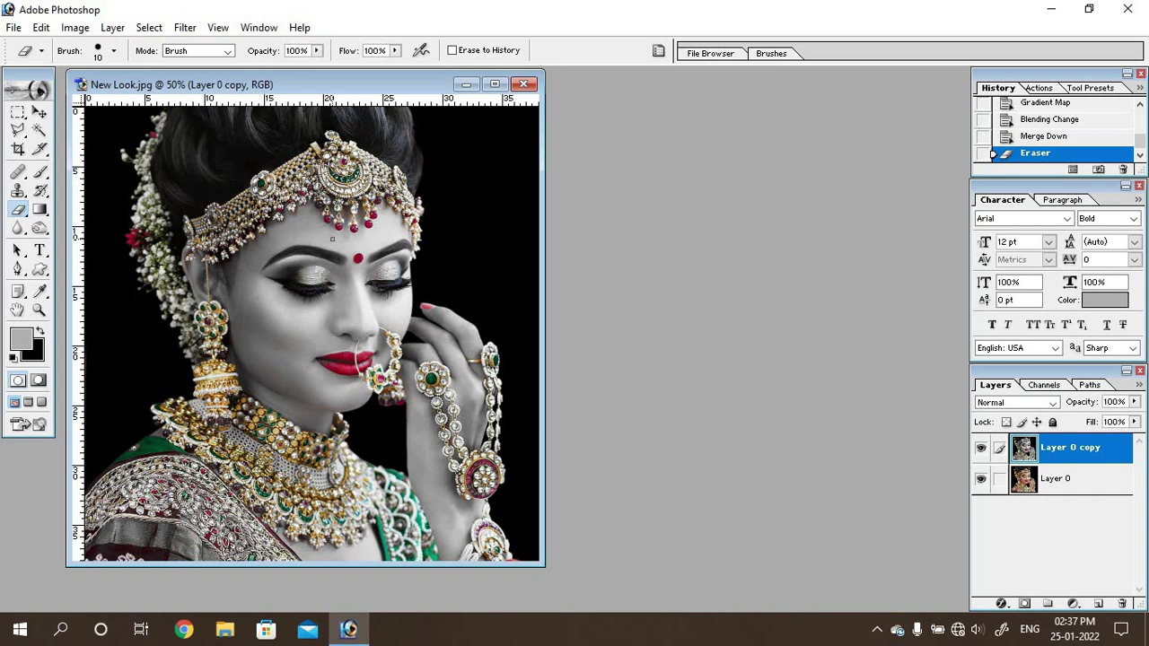
key("bracketright")
key("bracketright")
key("bracketright")
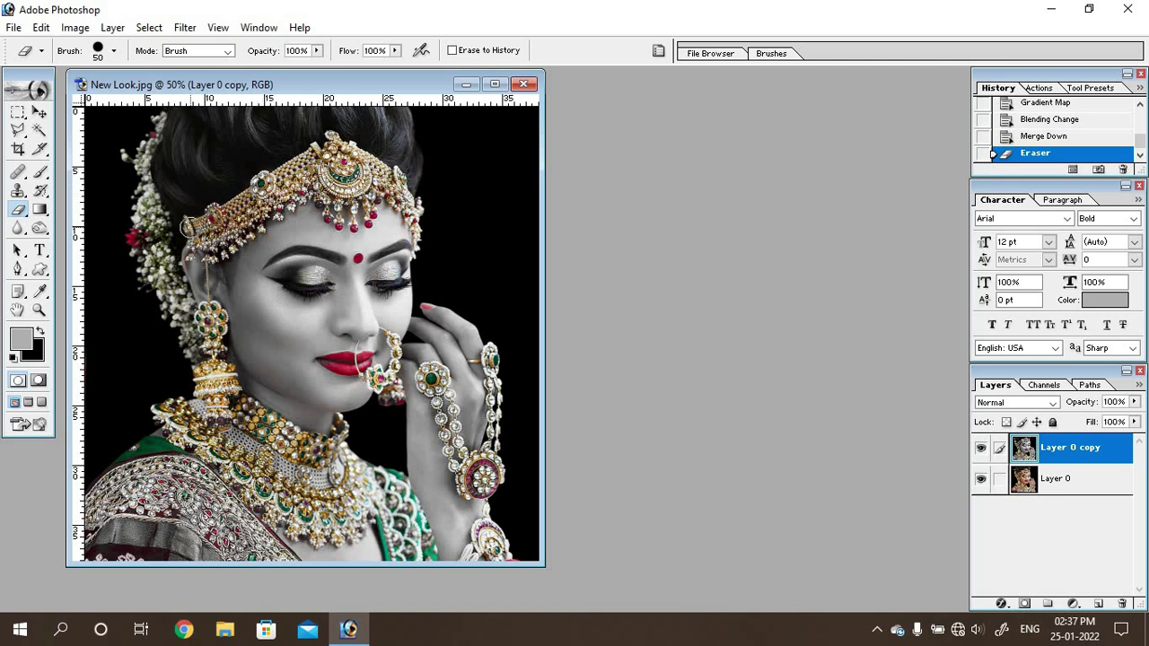
left_click_drag(188, 226, 170, 223)
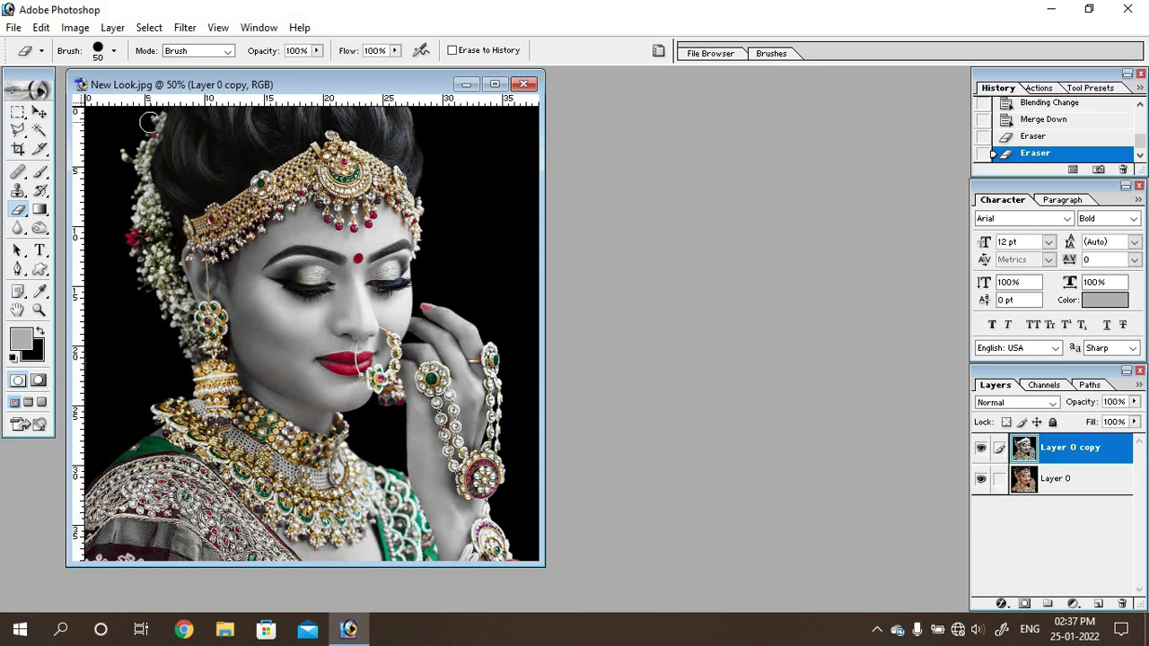
left_click_drag(142, 135, 196, 344)
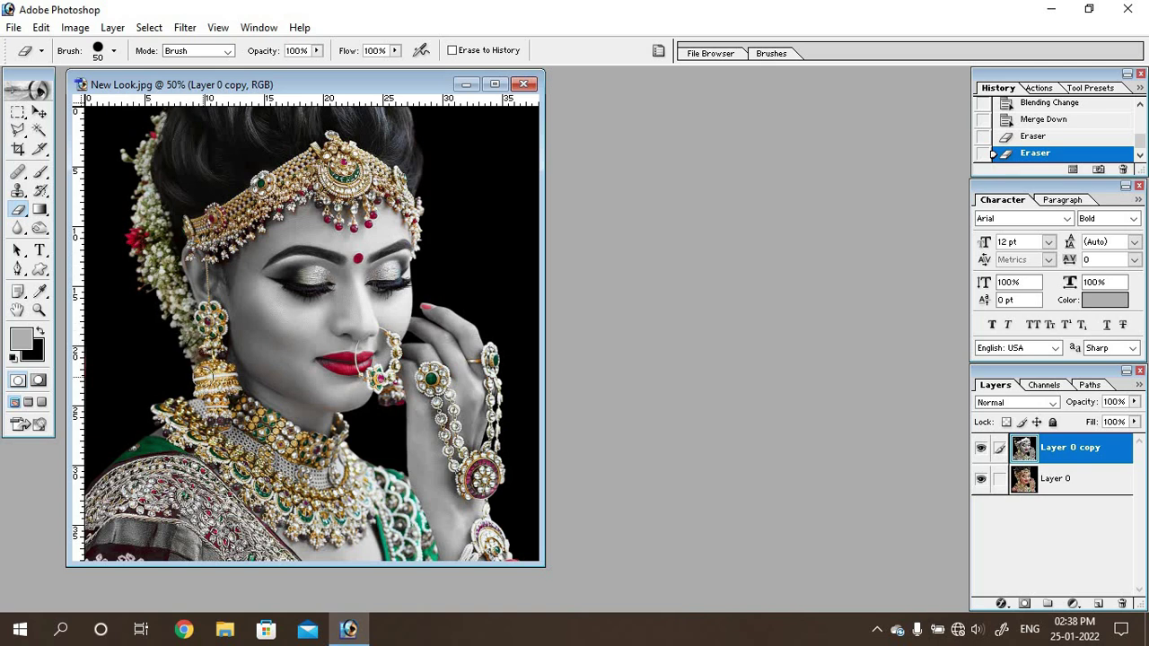
mouse_move(196, 343)
left_mouse_down()
mouse_move(205, 323)
mouse_move(215, 328)
mouse_move(202, 351)
mouse_move(207, 384)
mouse_move(224, 380)
mouse_move(223, 409)
mouse_move(162, 413)
left_mouse_up()
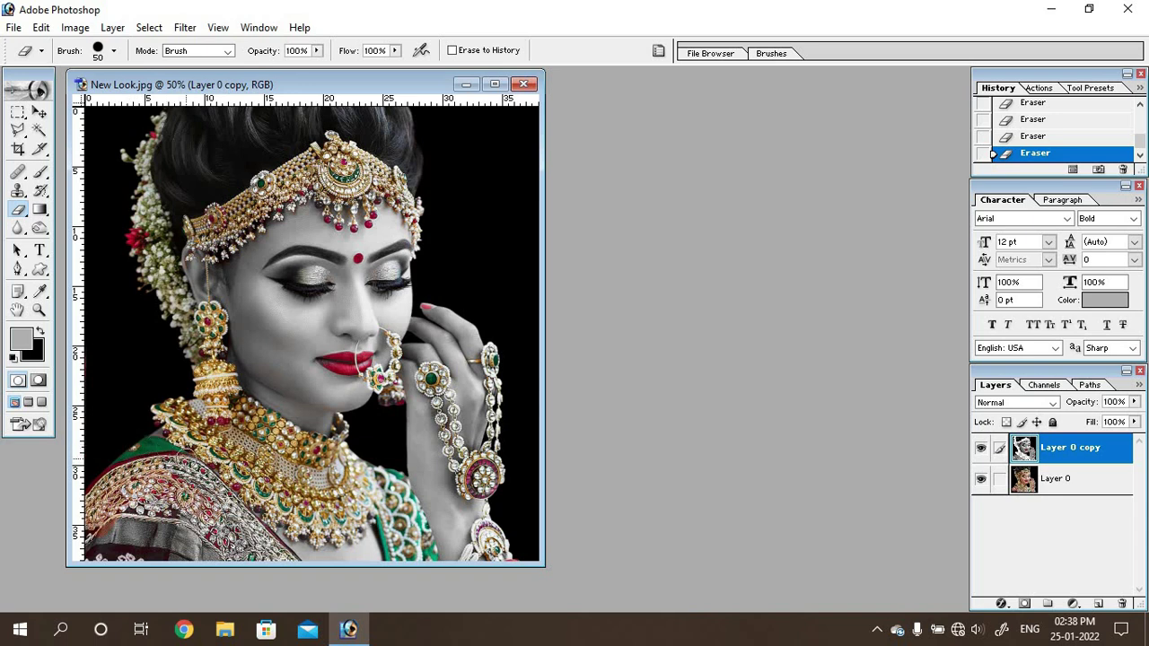
left_click_drag(175, 507, 116, 547)
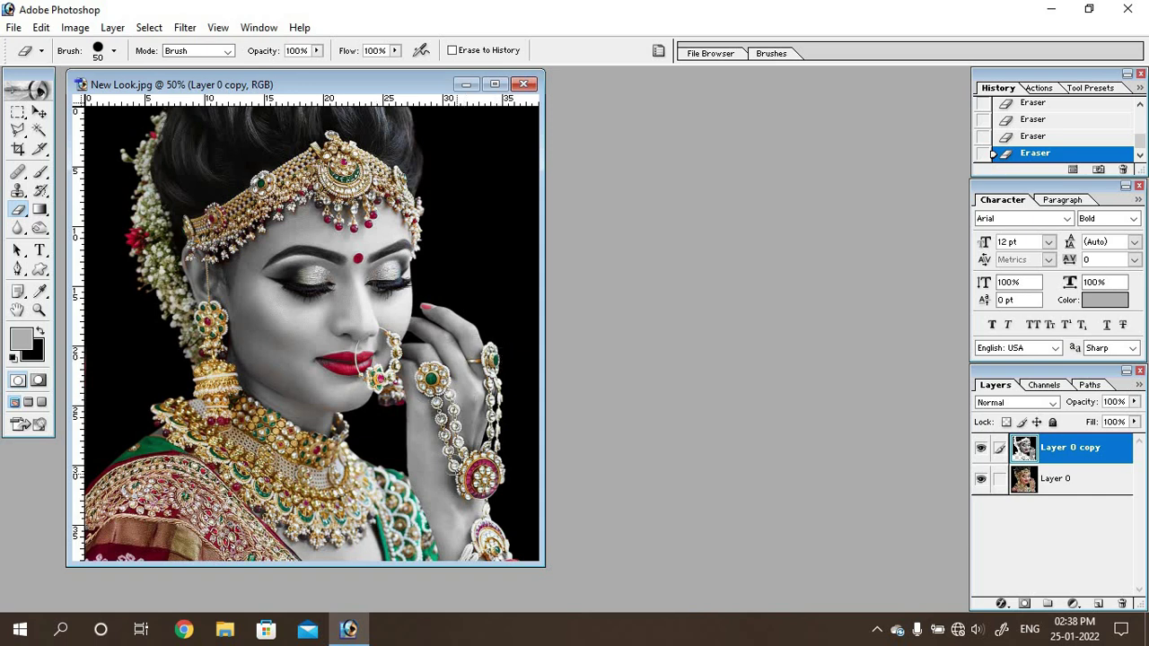
left_click_drag(542, 563, 810, 597)
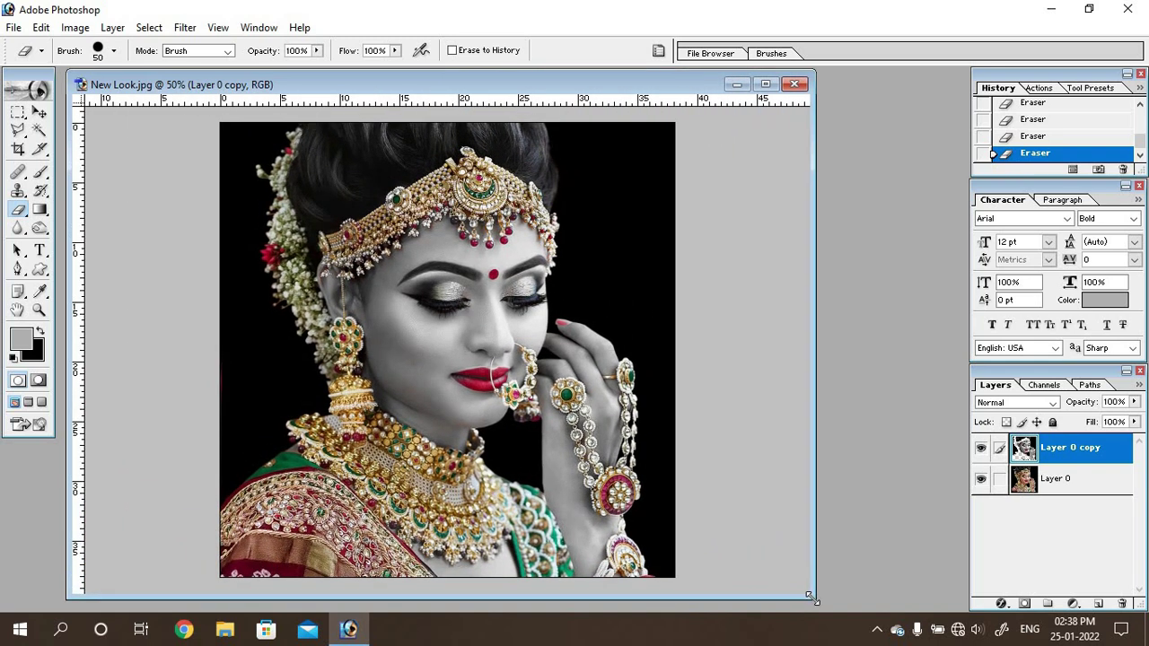
Step: Zoom to 200% on the forehead and shrink the Eraser brush to 10 px
key("ctrl+plus")
key("ctrl+plus")
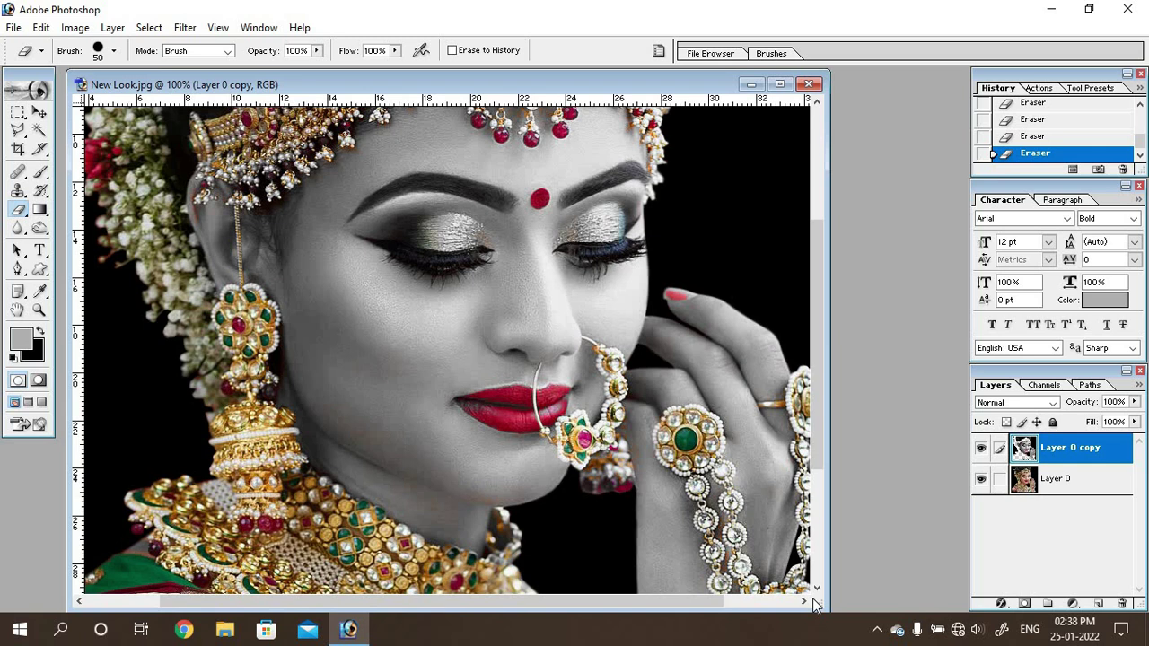
scroll(235, 184, "up", 2)
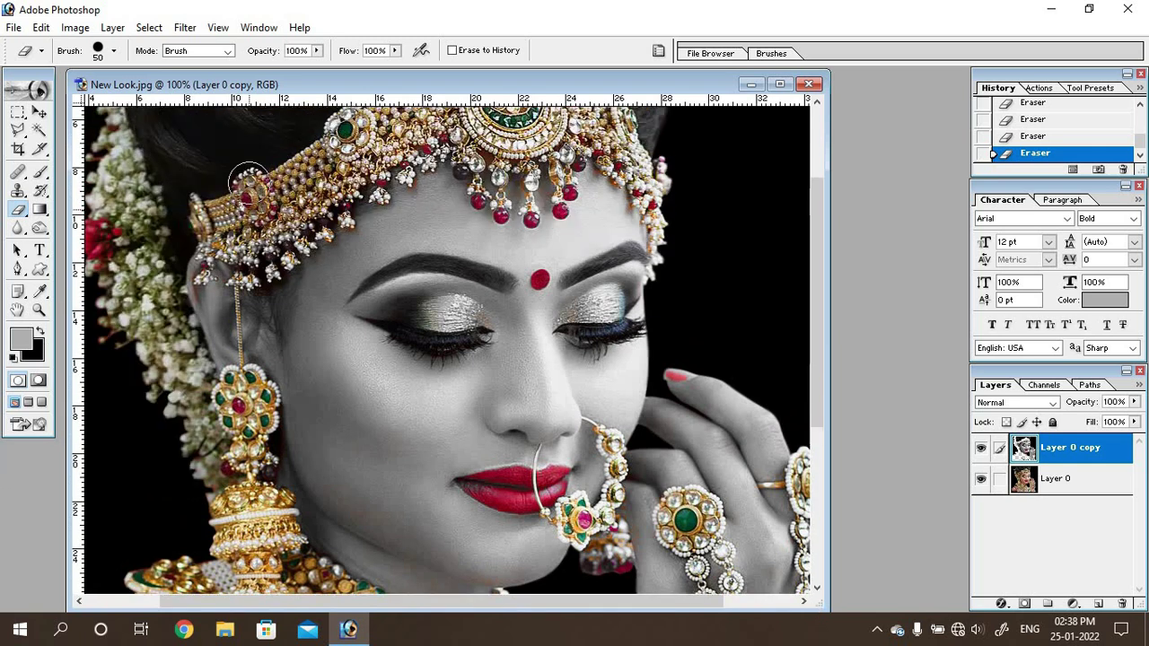
scroll(252, 222, "up", 3)
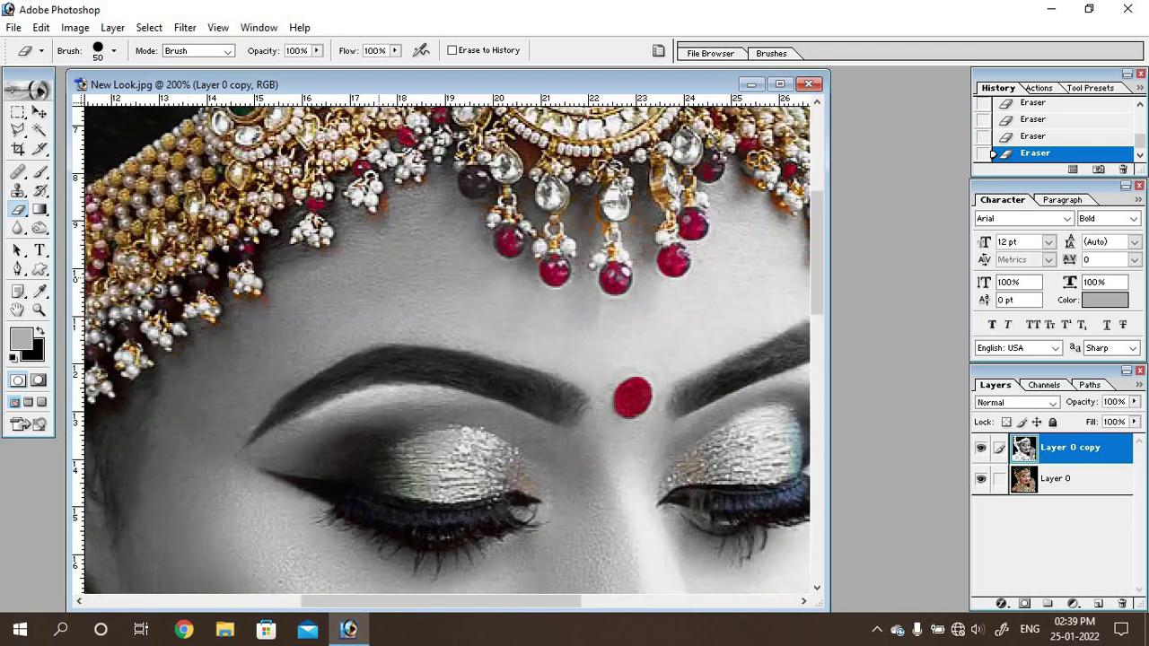
key("ctrl+plus")
scroll(378, 280, "up", 3)
key("bracketleft")
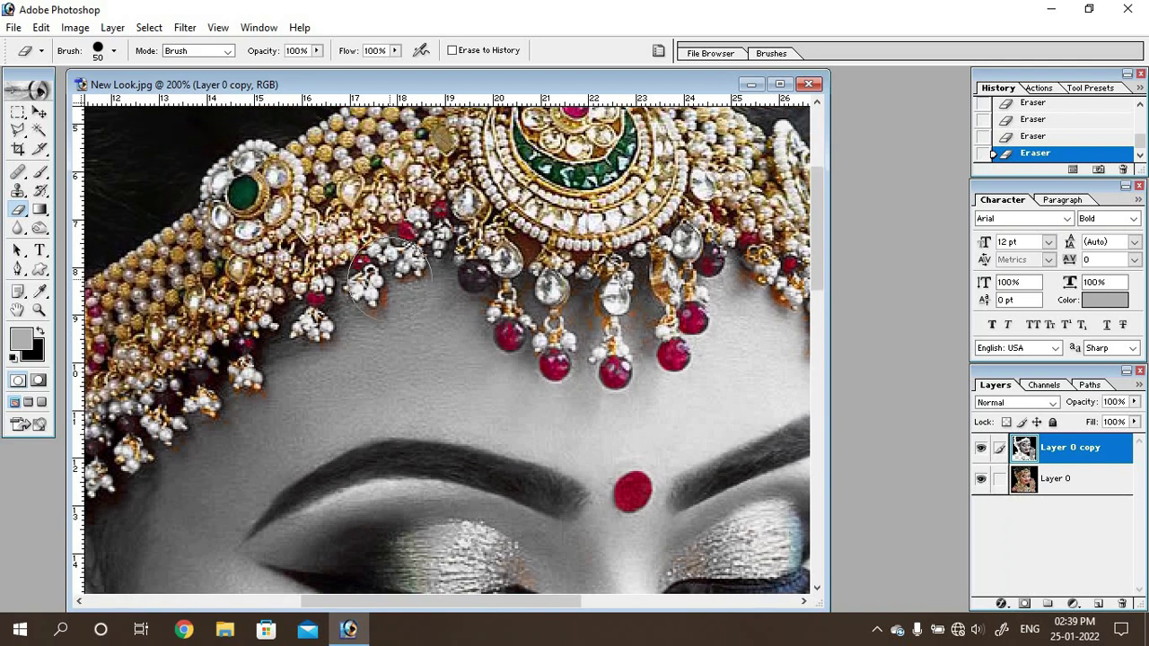
key("bracketleft")
key("bracketleft")
key("bracketleft")
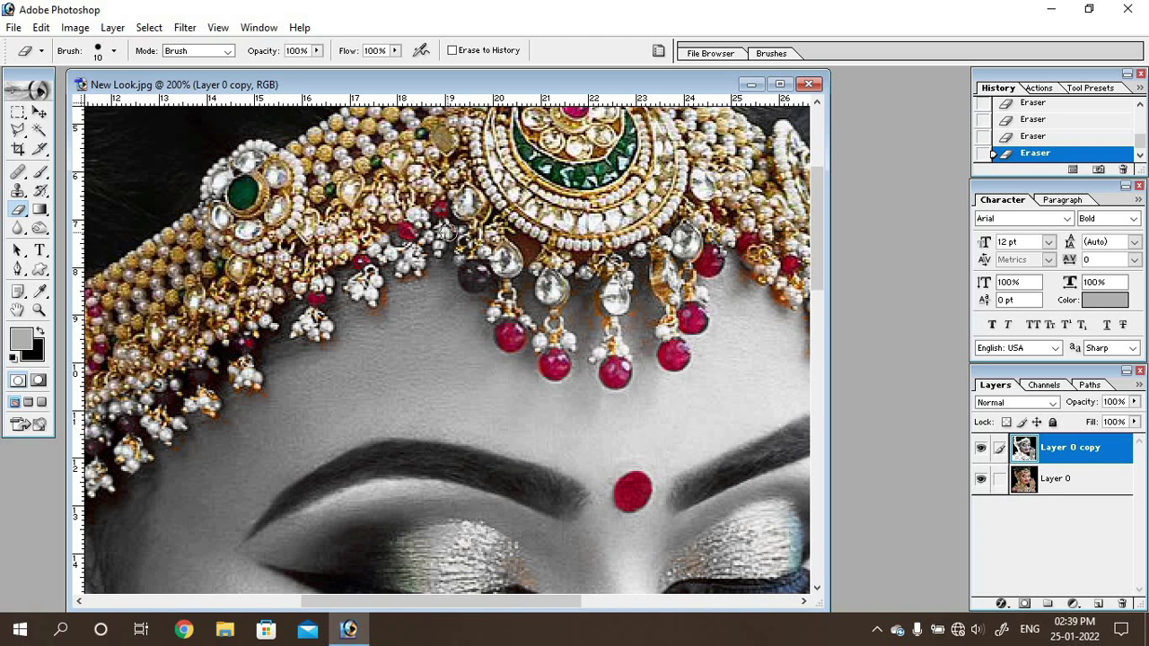
Step: Erase finely around the headpiece beads and earring chain, reducing the brush to 8 px
mouse_move(367, 601)
left_mouse_down()
mouse_move(251, 606)
mouse_move(425, 602)
mouse_move(251, 605)
left_mouse_up()
scroll(633, 341, "down", 2)
scroll(633, 341, "down", 3)
scroll(633, 341, "up", 5)
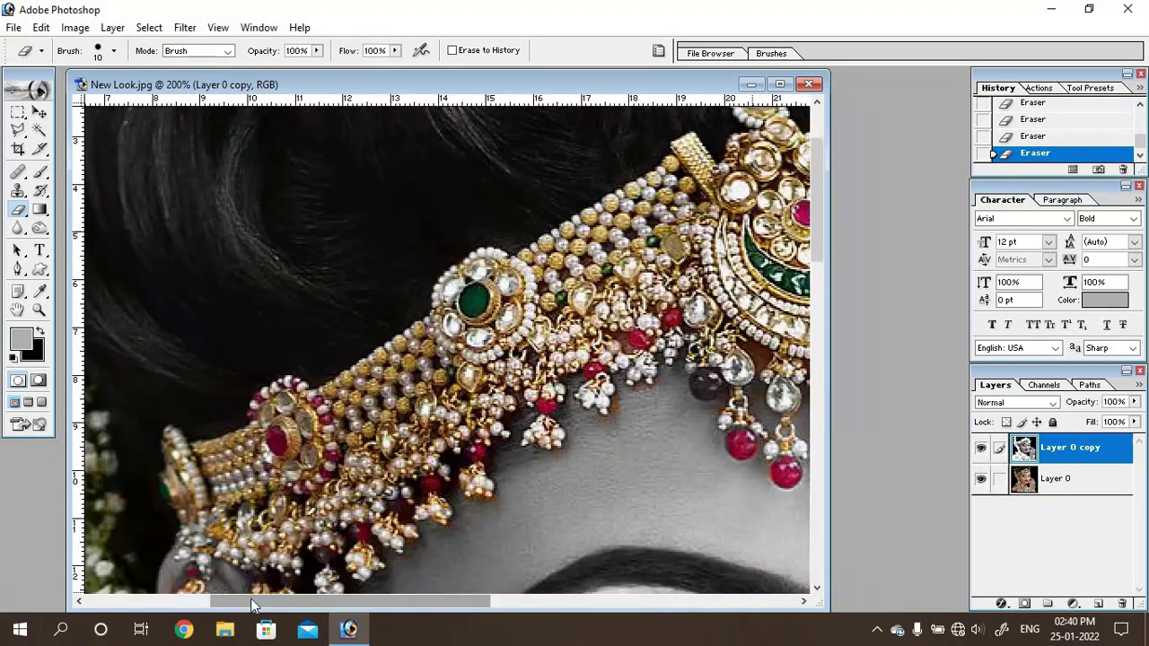
scroll(327, 461, "down", 3)
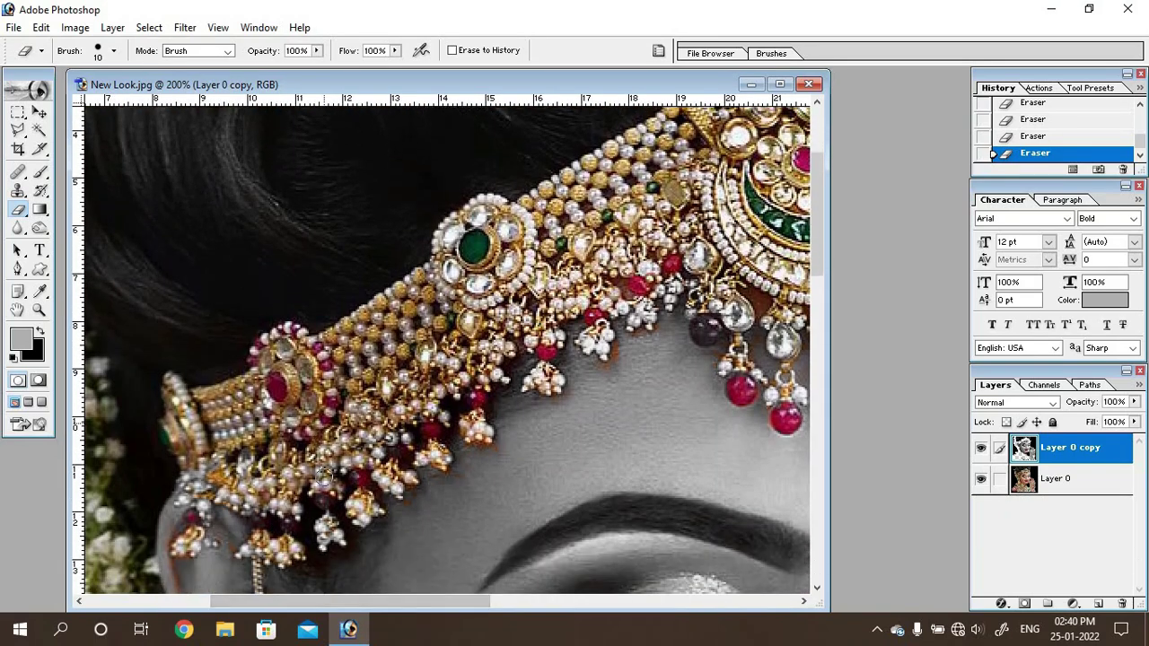
scroll(327, 461, "down", 4)
scroll(318, 458, "down", 2)
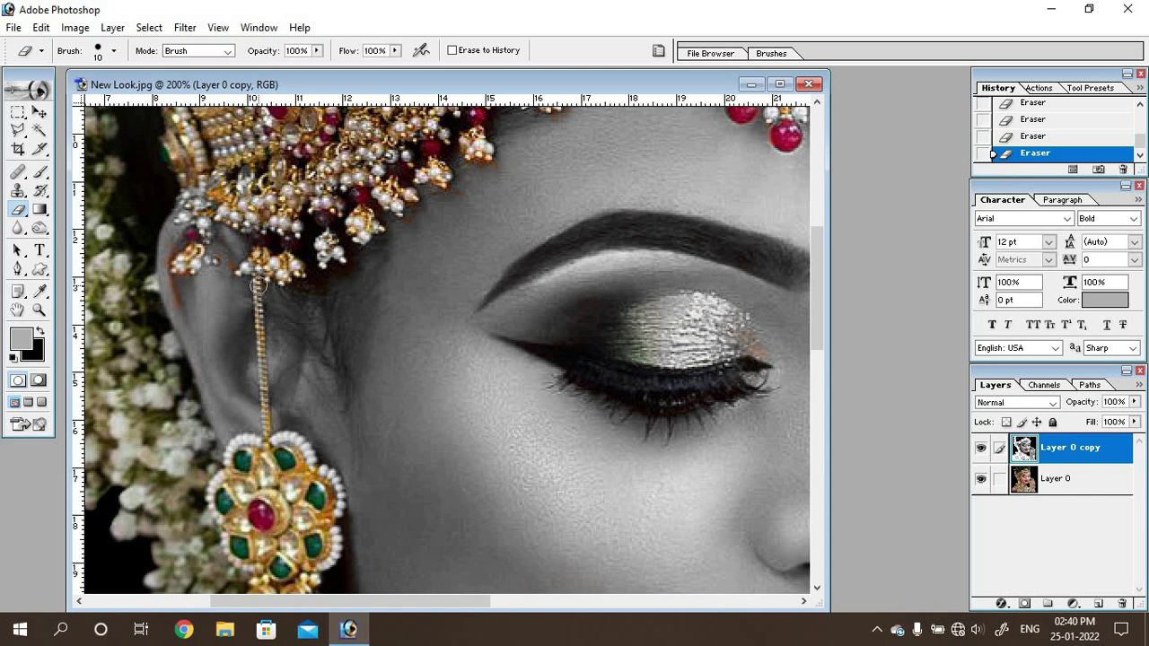
key("bracketleft")
key("bracketleft")
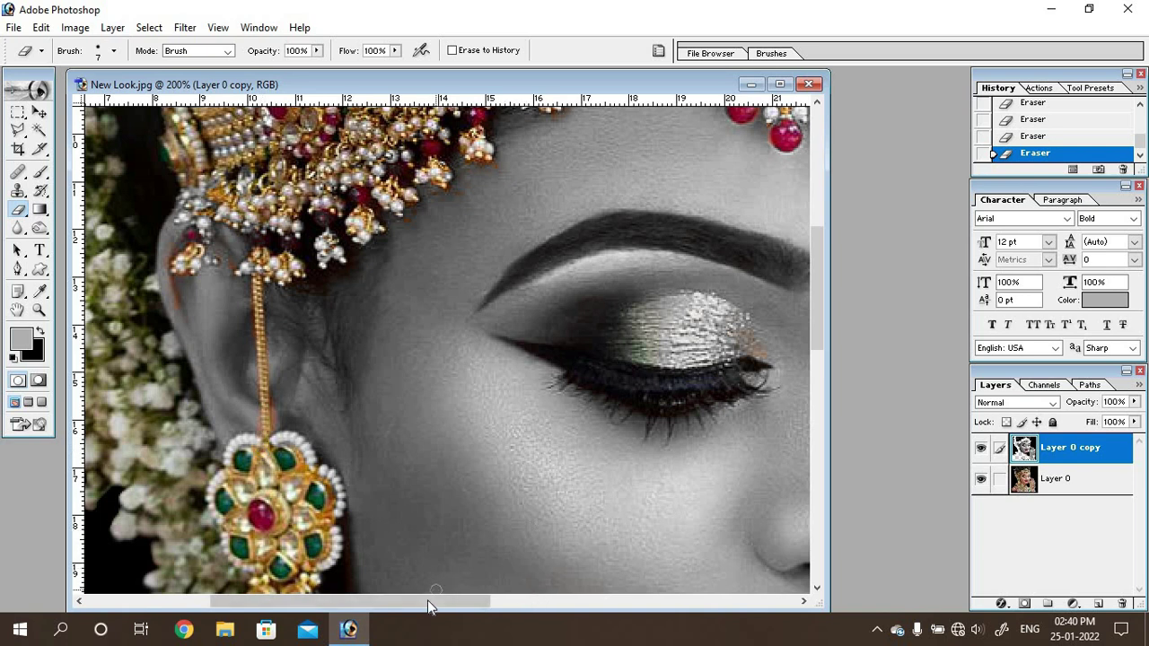
Step: Erase around the nose ring and lower lip edge to restore their colour
left_click_drag(435, 602, 543, 601)
left_click(626, 602)
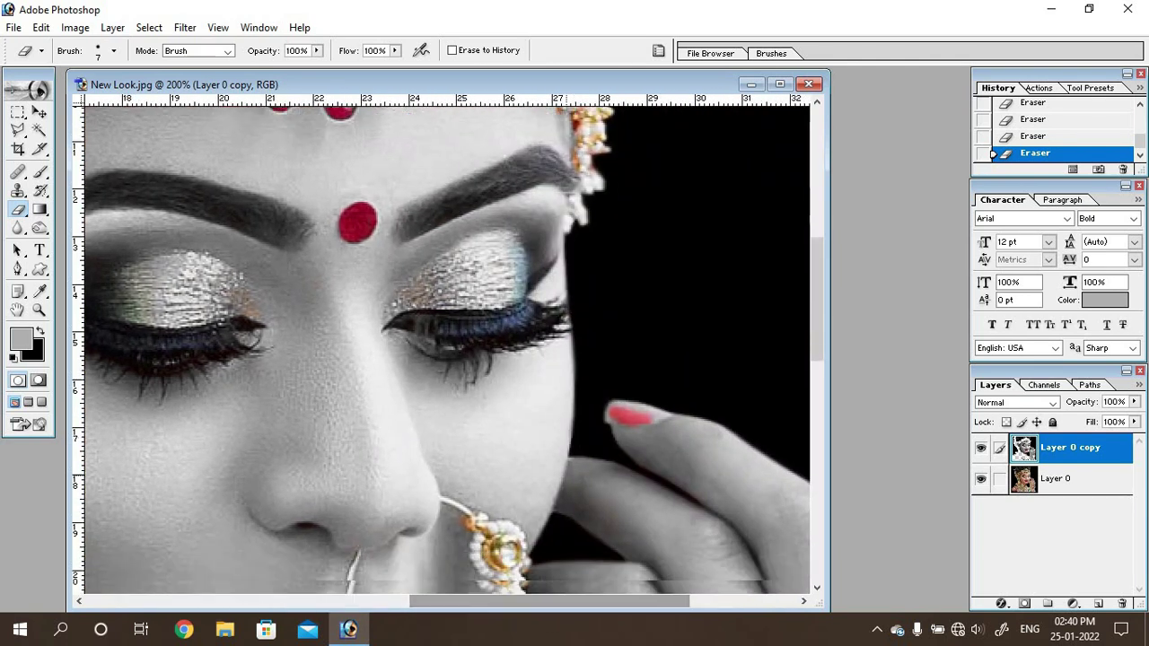
scroll(505, 430, "down", 5)
scroll(505, 430, "down", 1)
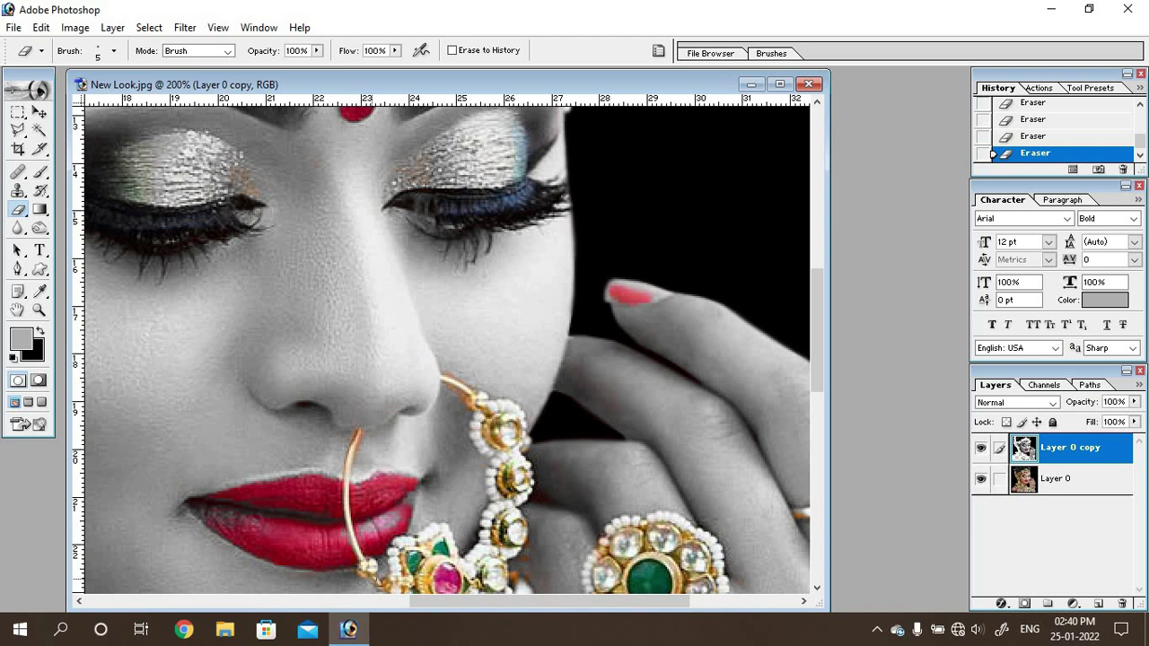
scroll(448, 345, "down", 3)
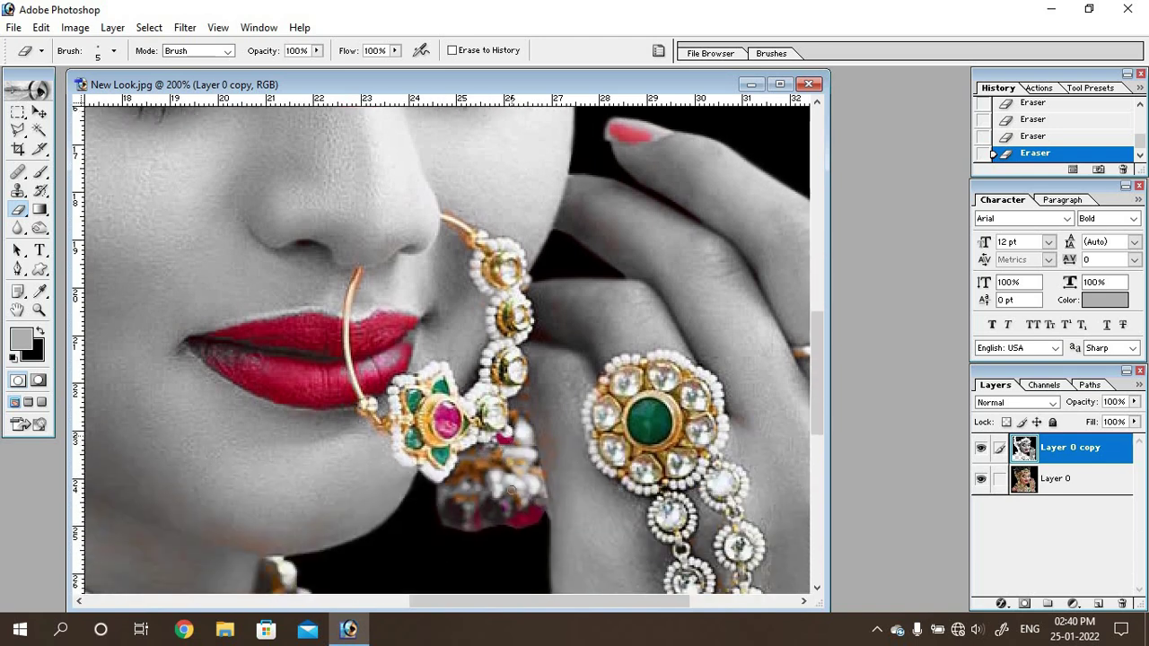
scroll(448, 345, "up", 3)
scroll(448, 345, "up", 3)
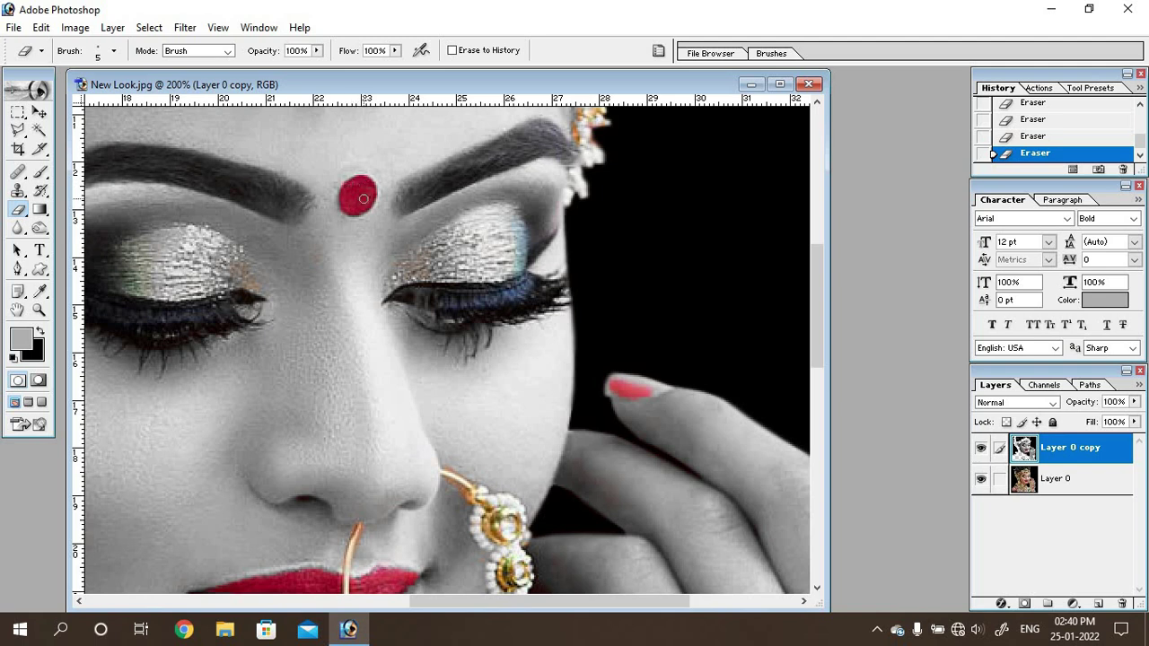
scroll(364, 199, "down", 5)
scroll(359, 206, "down", 5)
scroll(314, 215, "down", 3)
scroll(288, 220, "down", 3)
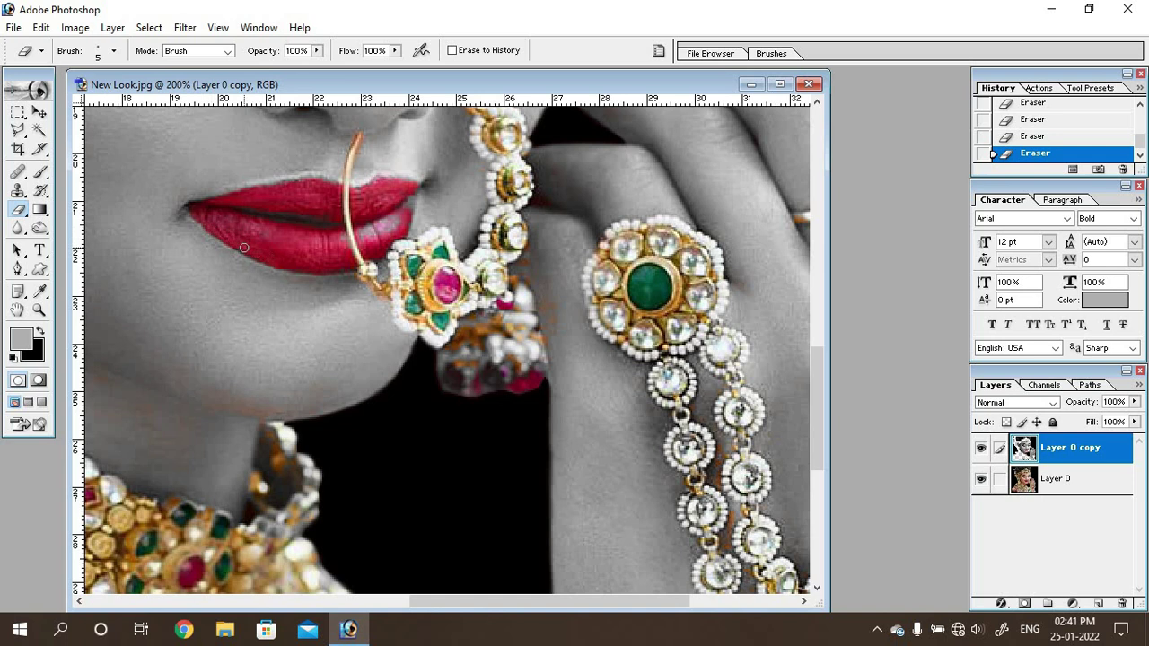
left_click_drag(289, 264, 324, 265)
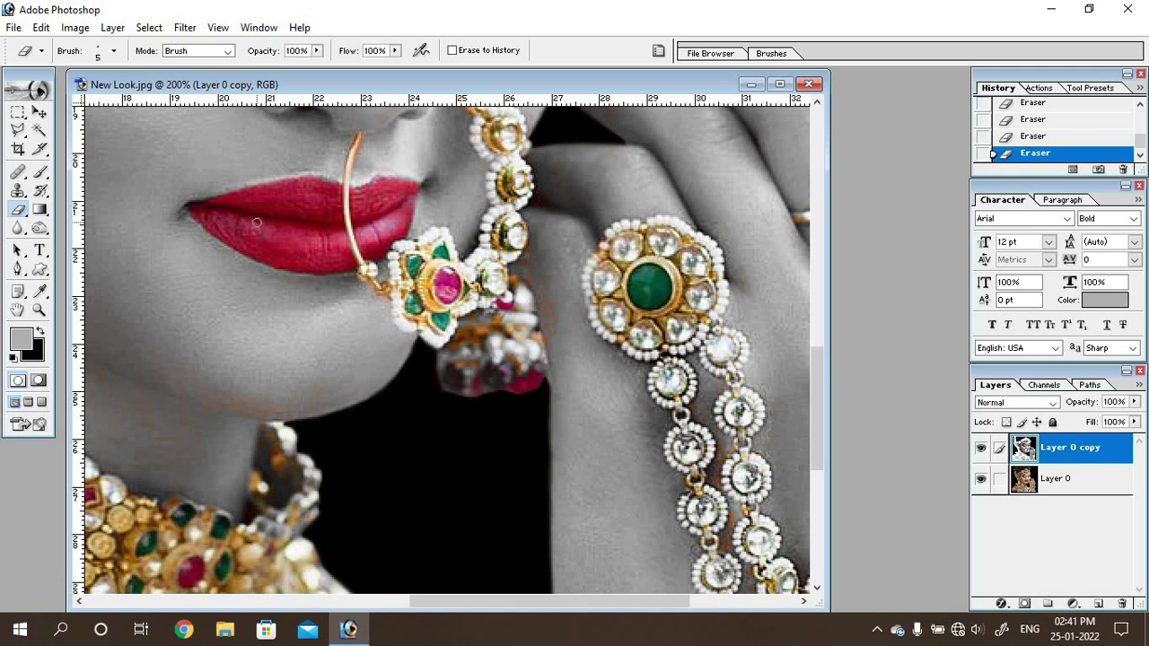
Step: Keep erasing around the jewellery, switching the eraser between 20 px and 9 px
scroll(628, 359, "down", 3)
scroll(628, 359, "down", 3)
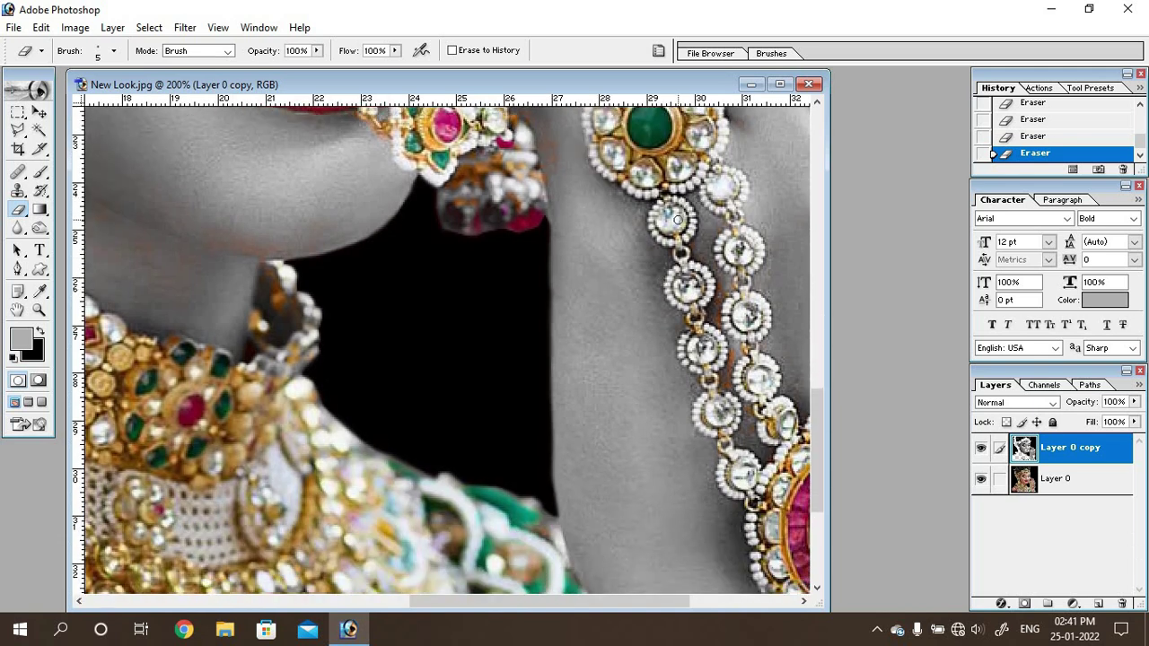
key("bracketright")
key("bracketright")
key("bracketright")
key("bracketright")
key("bracketright")
key("bracketright")
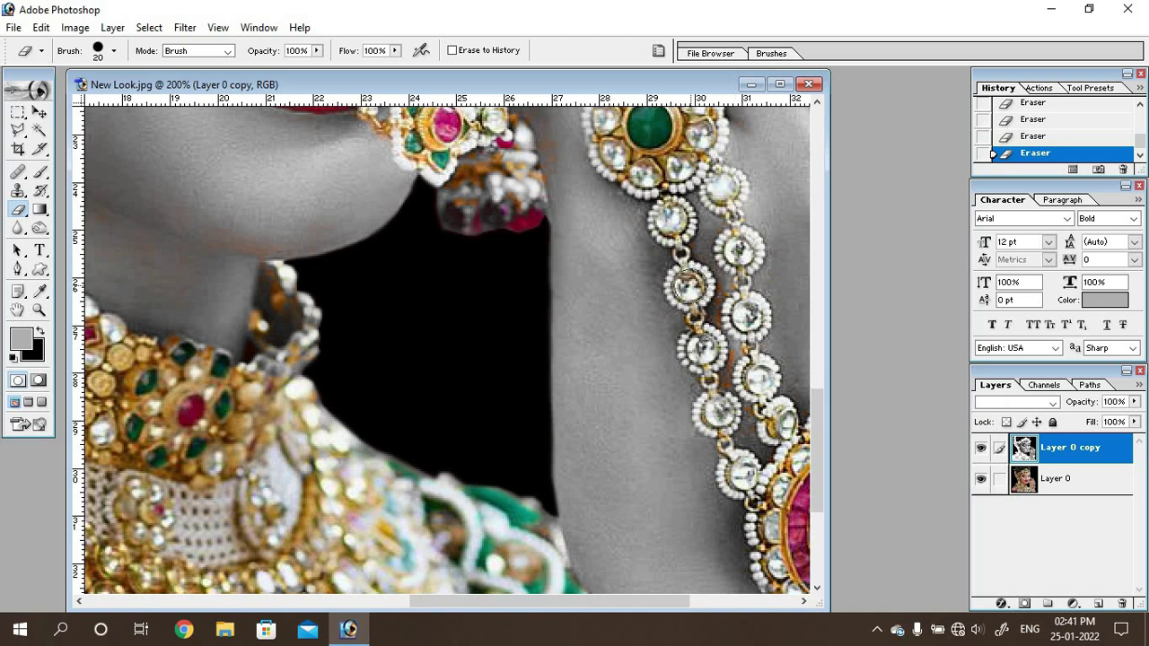
scroll(709, 404, "right", 5)
scroll(640, 392, "down", 2)
scroll(642, 394, "up", 2)
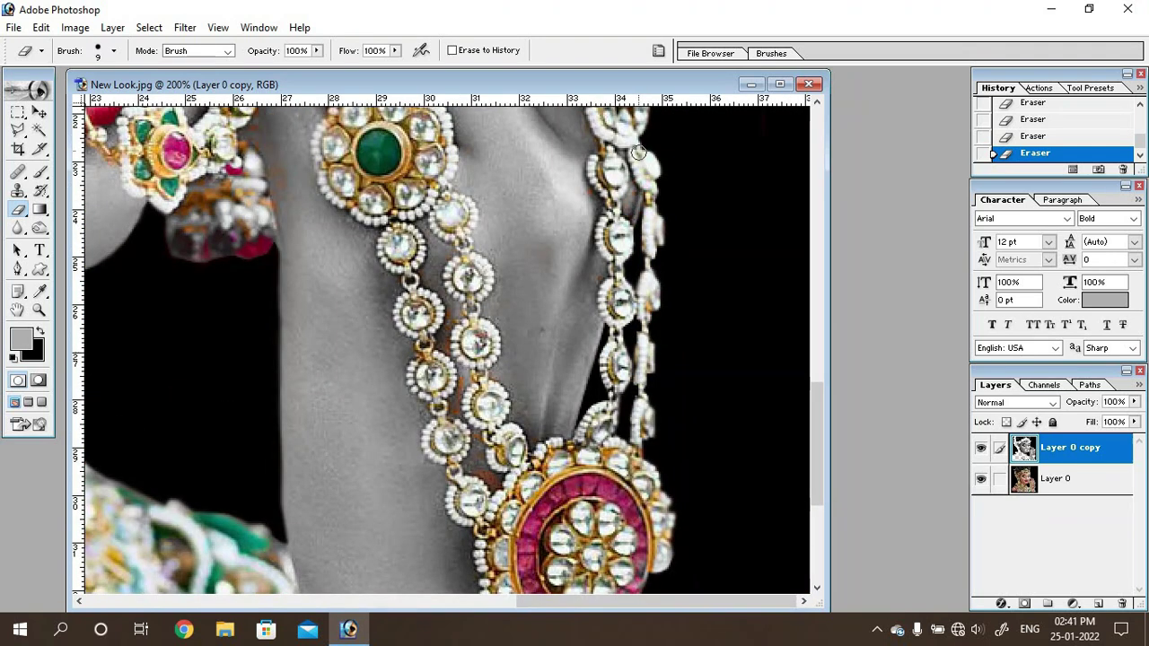
key("bracketleft")
key("bracketleft")
Step: Set the eraser back to 40 px and zoom out to 50% to view the whole portrait
key("ctrl+minus")
key("ctrl+minus")
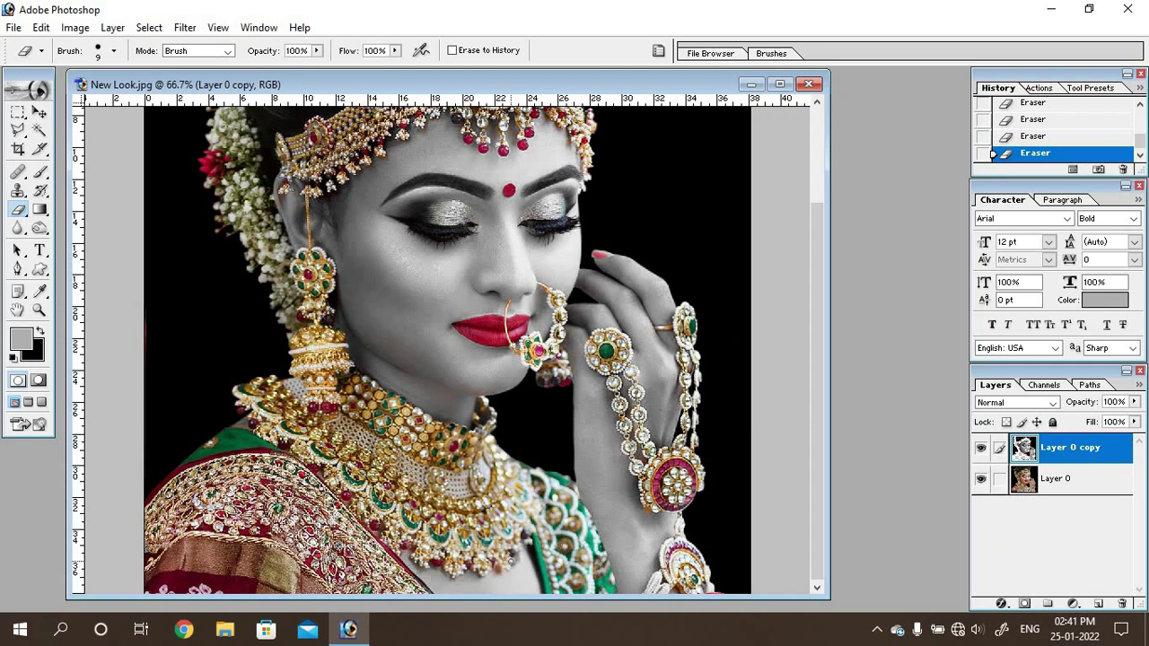
key("bracketright")
key("bracketright")
key("bracketright")
scroll(348, 415, "up", 5)
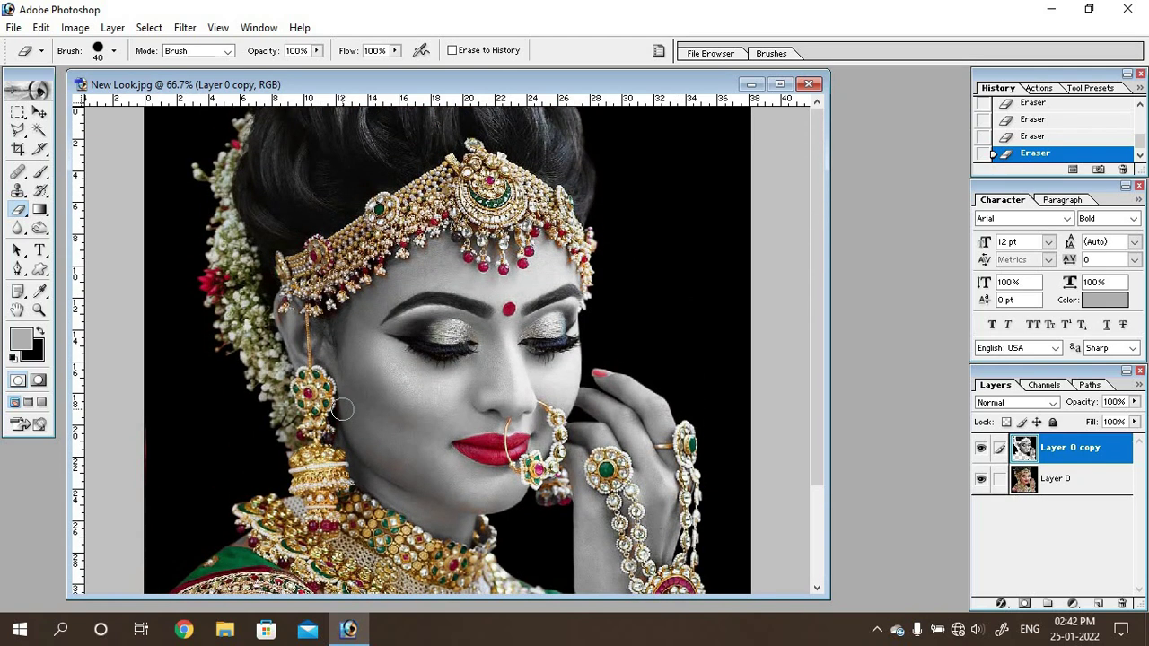
key("ctrl+minus")
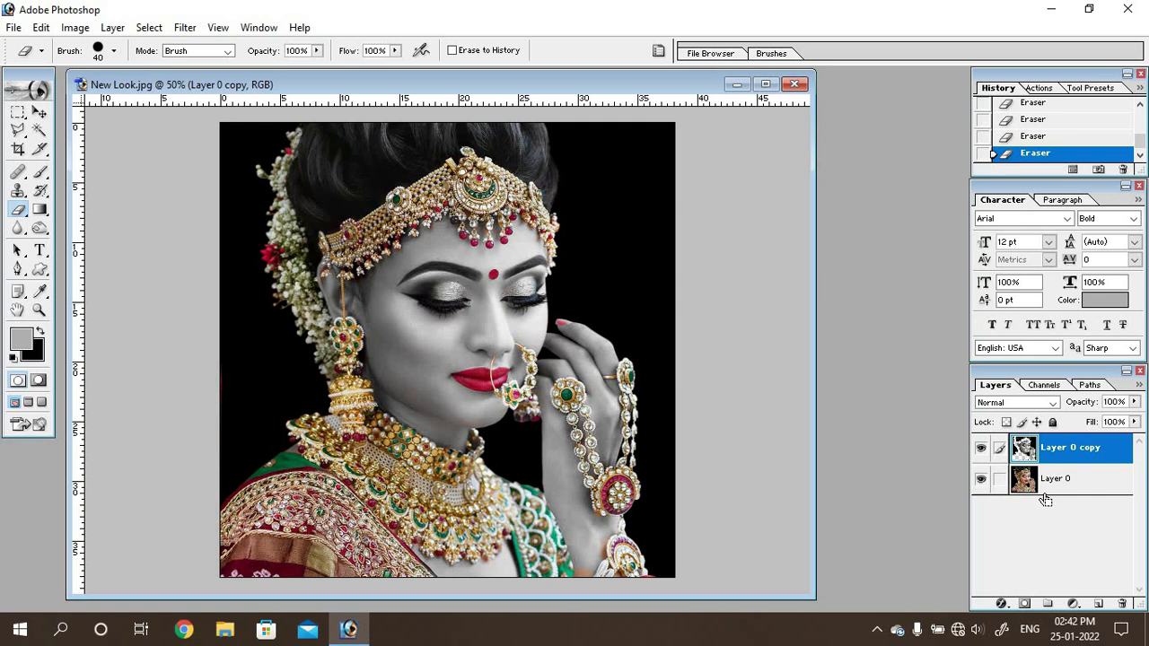
Step: Merge the grey layer down into Layer 0, then duplicate it as Layer 0 copy
key("ctrl+e")
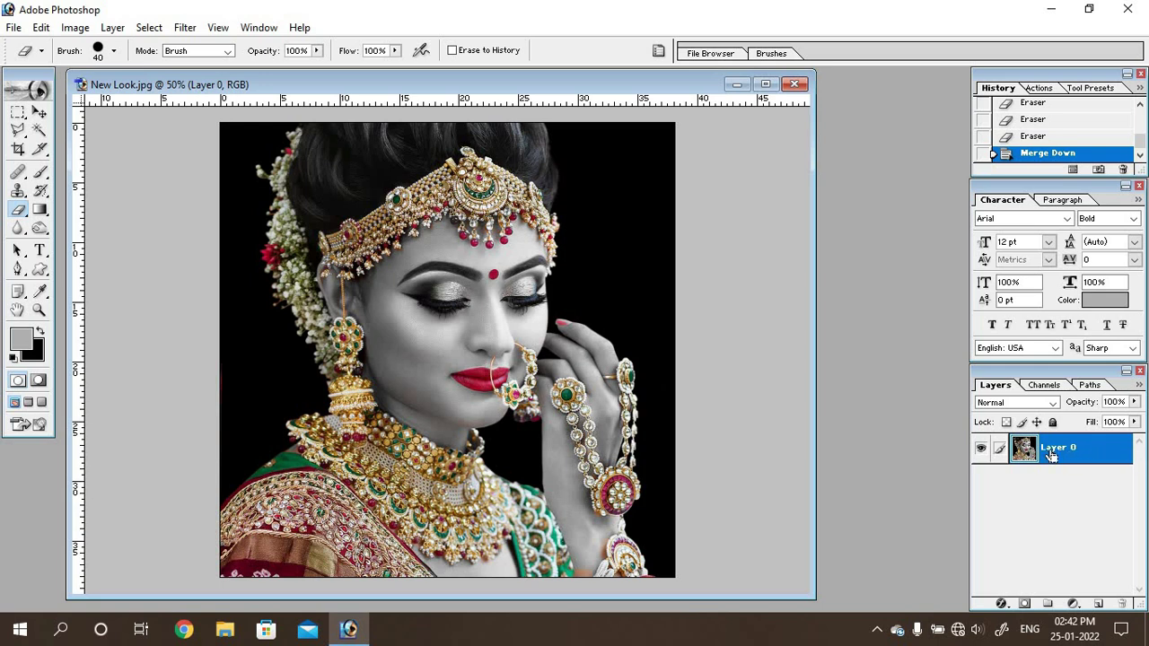
key("ctrl+j")
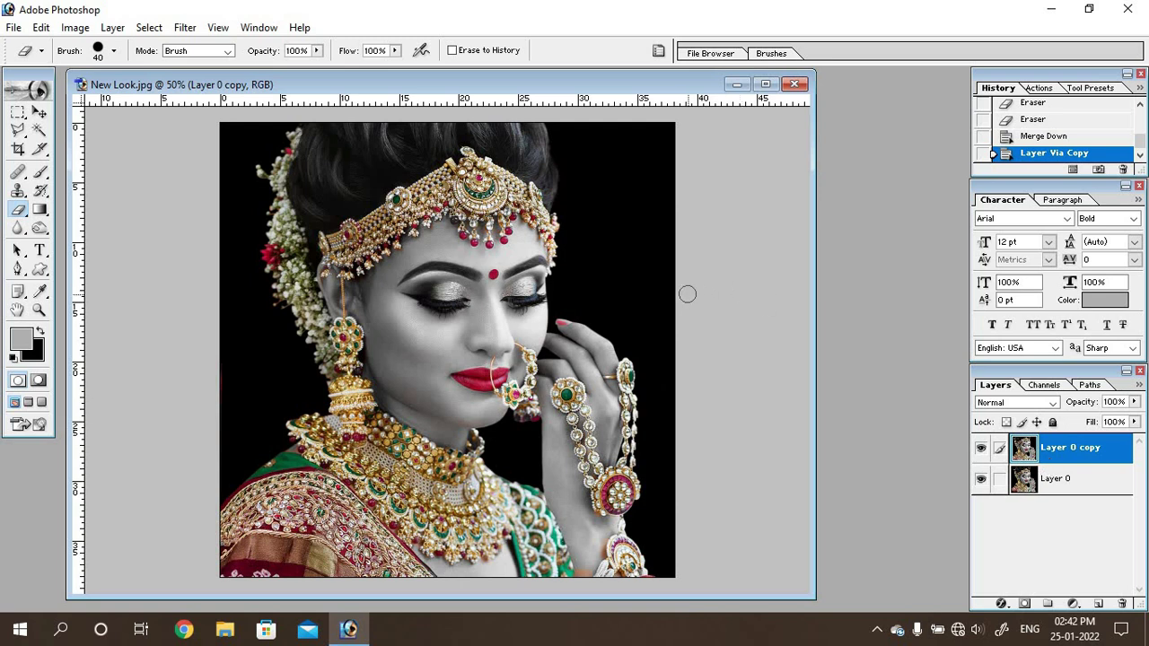
Step: Apply a High Pass filter with a 3.5-pixel radius to Layer 0 copy
left_click(187, 30)
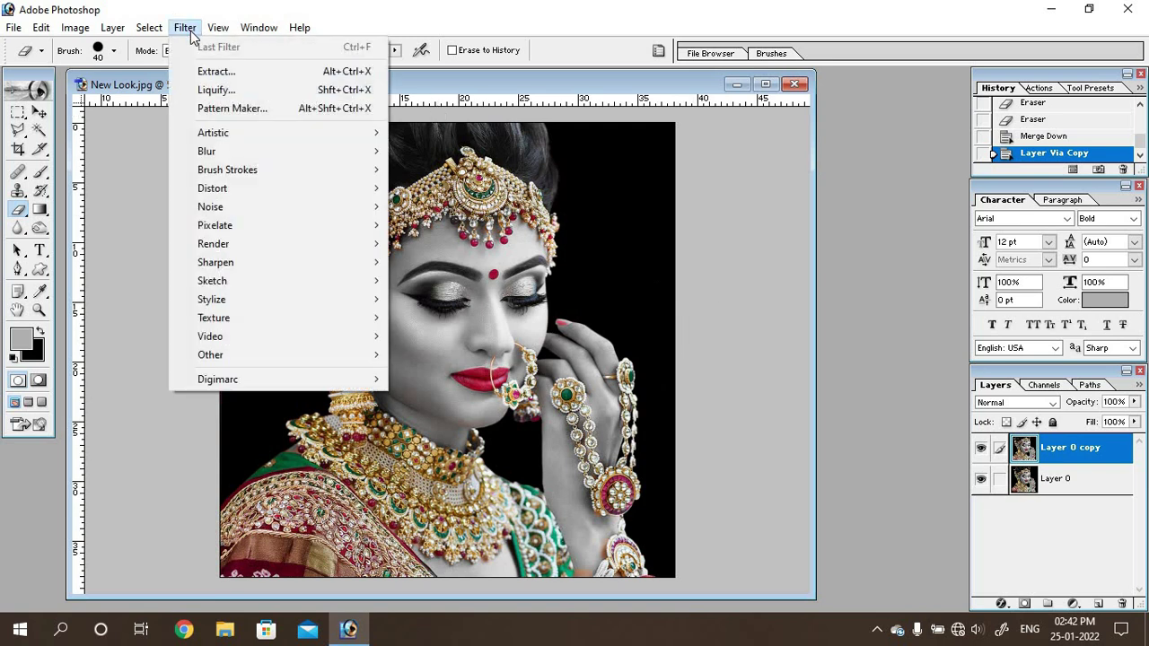
mouse_move(270, 354)
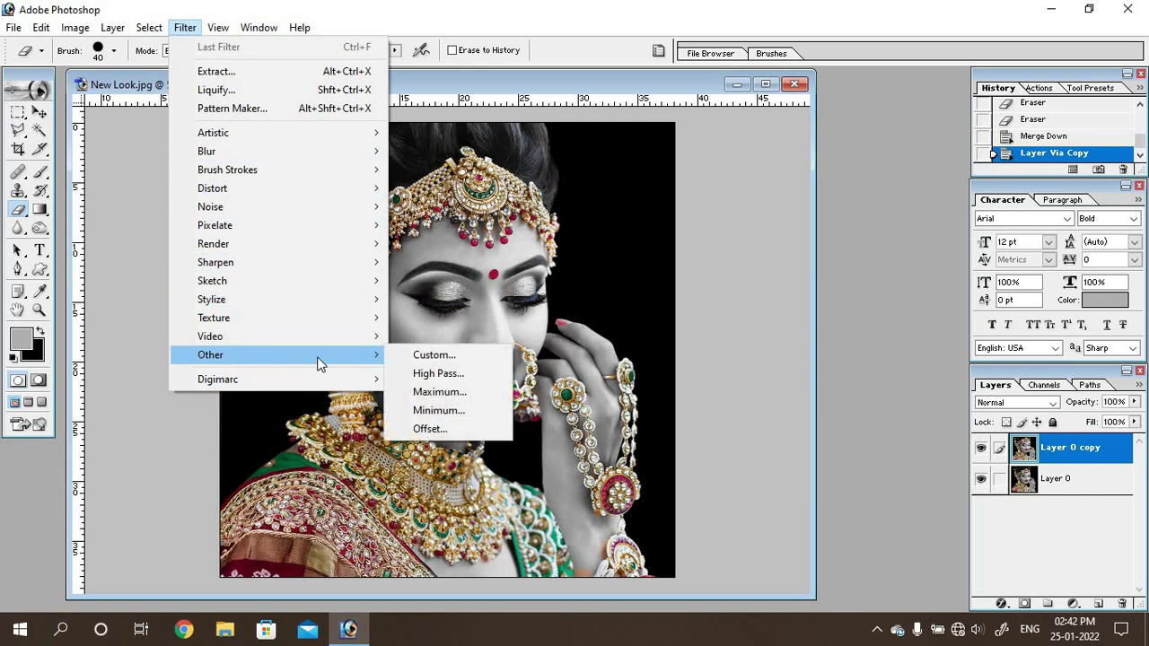
left_click(437, 374)
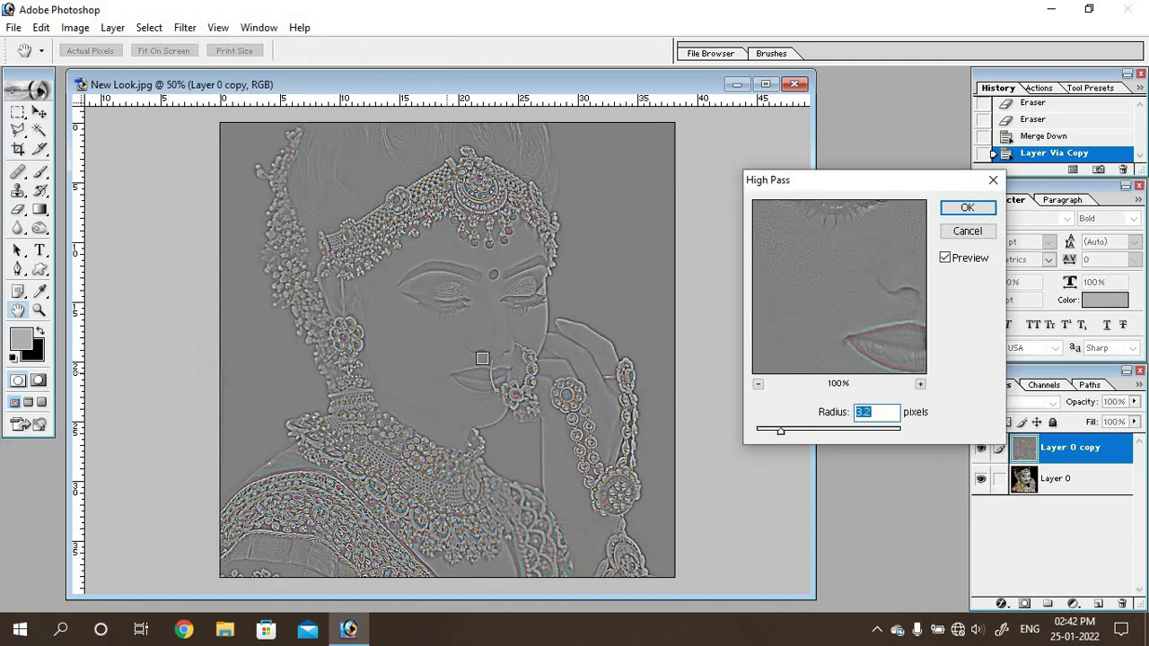
left_click_drag(763, 172, 759, 156)
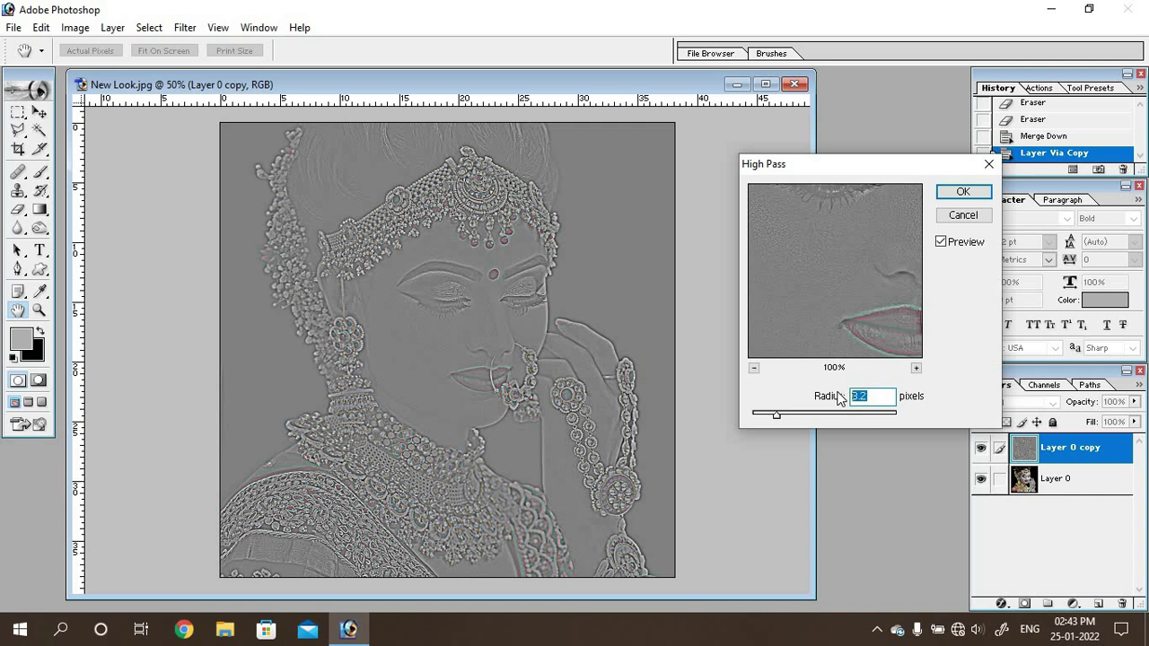
type("3")
left_click(833, 395)
left_click(961, 191)
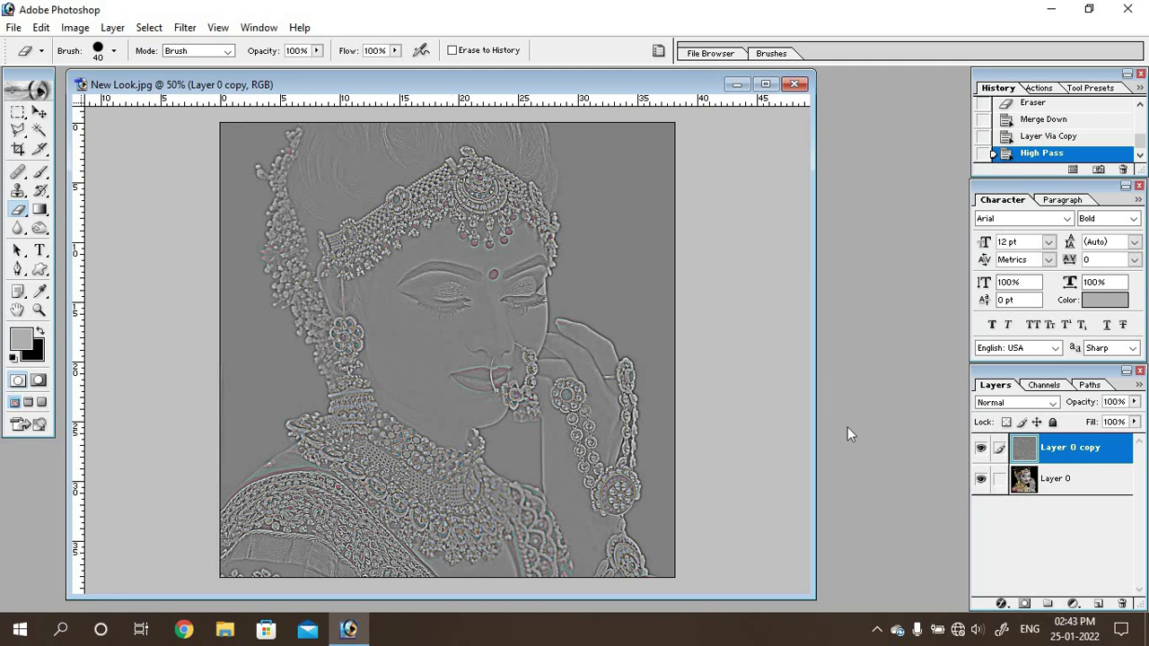
Step: Set Layer 0 copy to Vivid Light blending and give it a black Hide All layer mask
left_click(1053, 404)
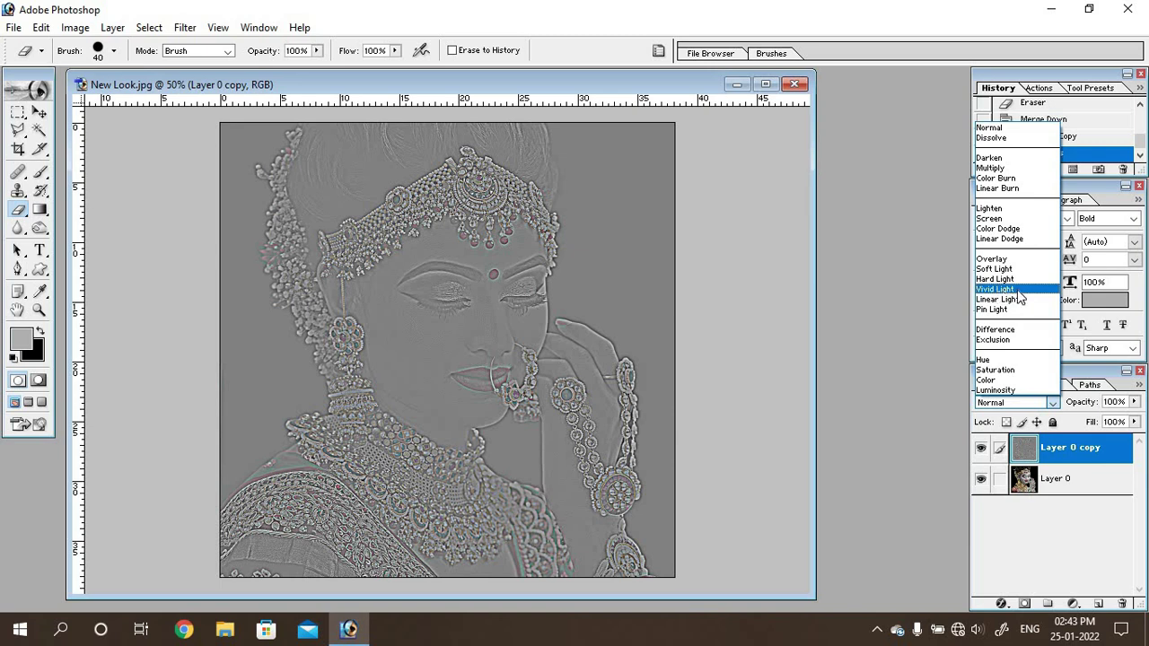
left_click(1021, 291)
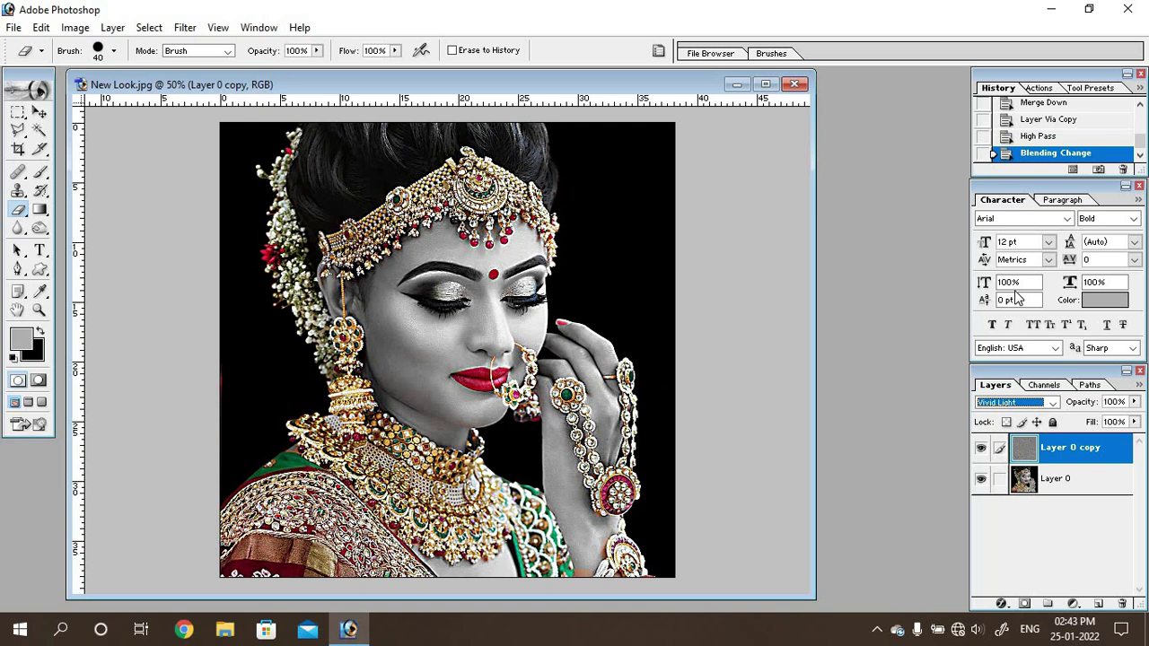
left_click(113, 29)
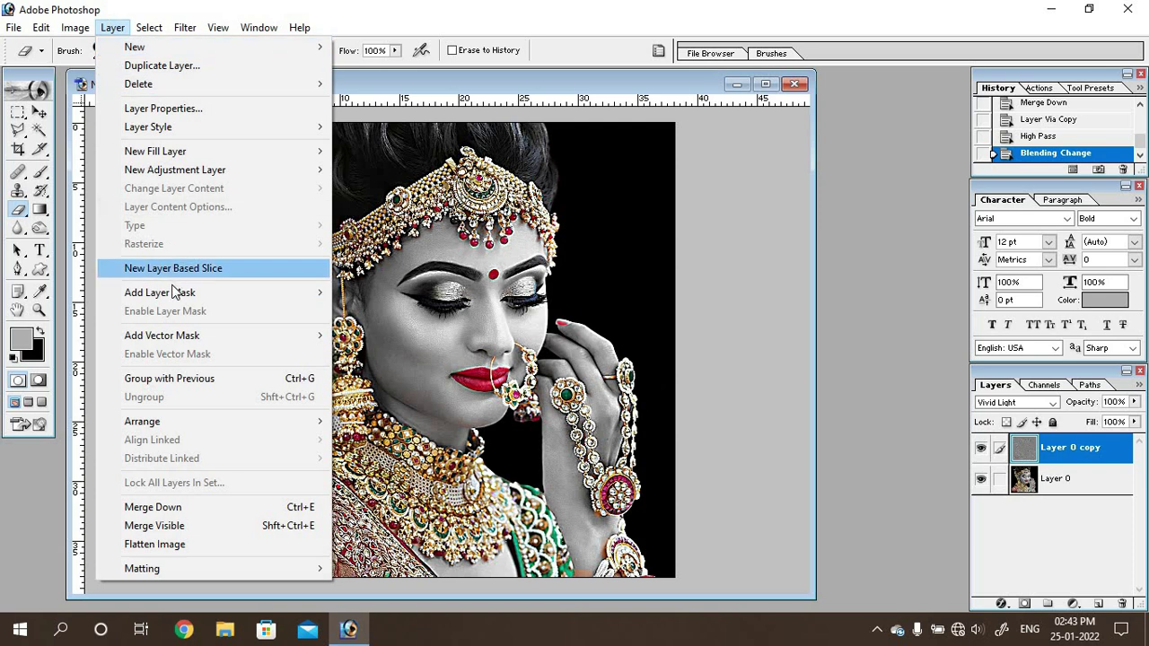
mouse_move(160, 292)
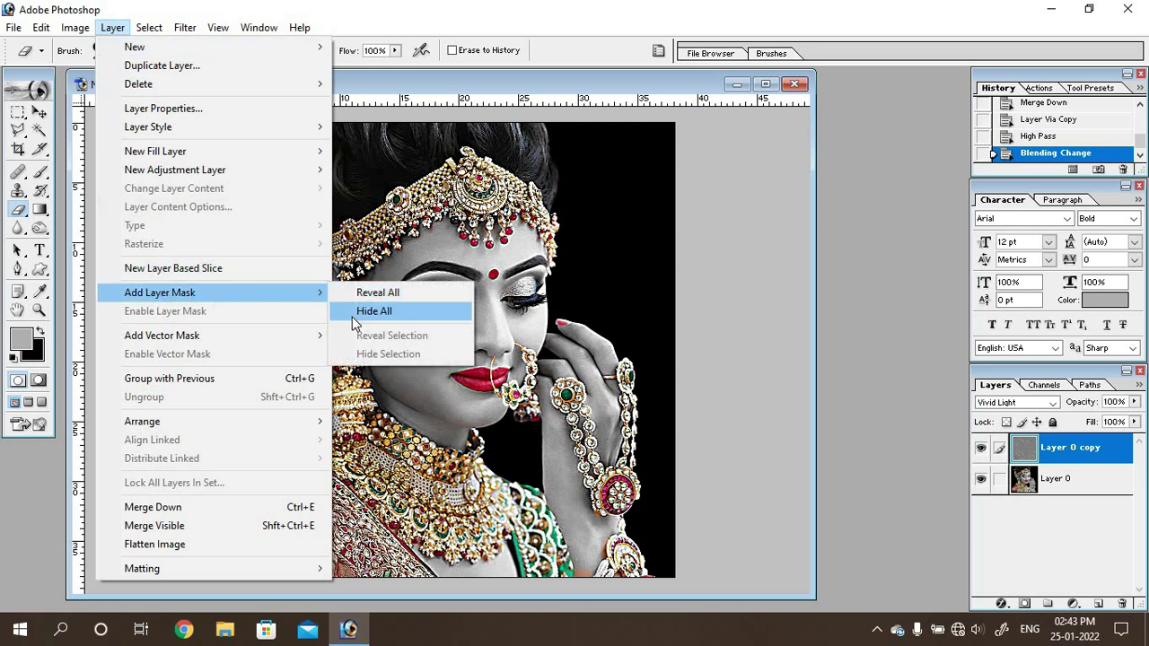
left_click(395, 312)
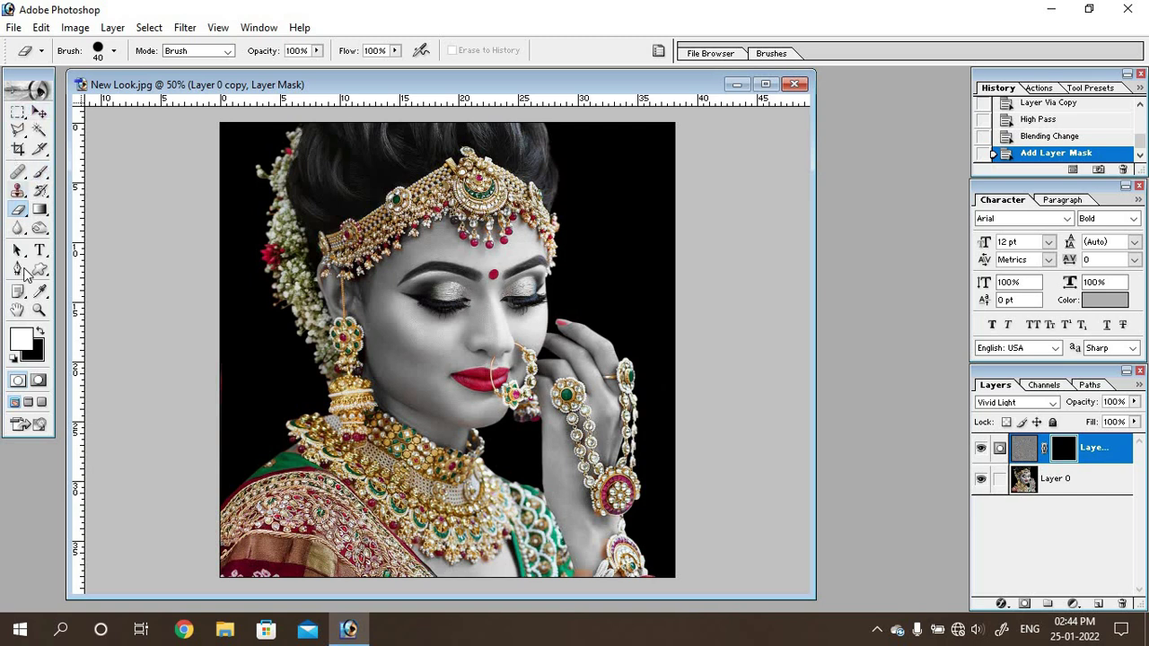
Step: Paint the mask white with the Brush over the hair flowers, earring and headpiece
left_click(41, 177)
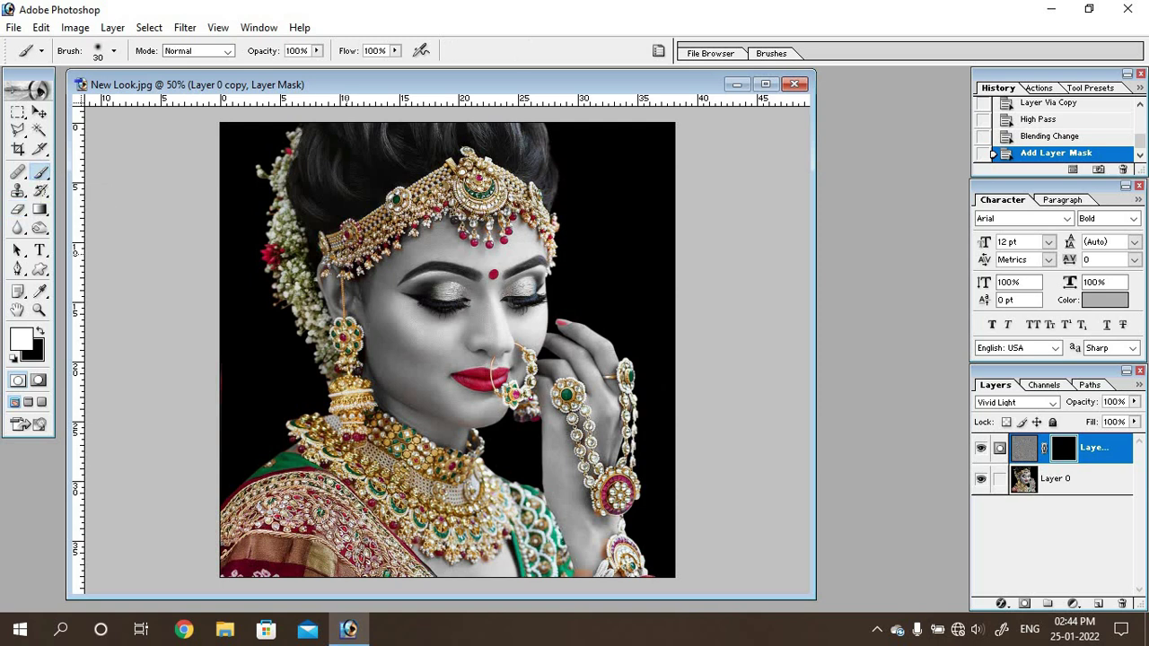
key("ctrl+equal")
key("ctrl+equal")
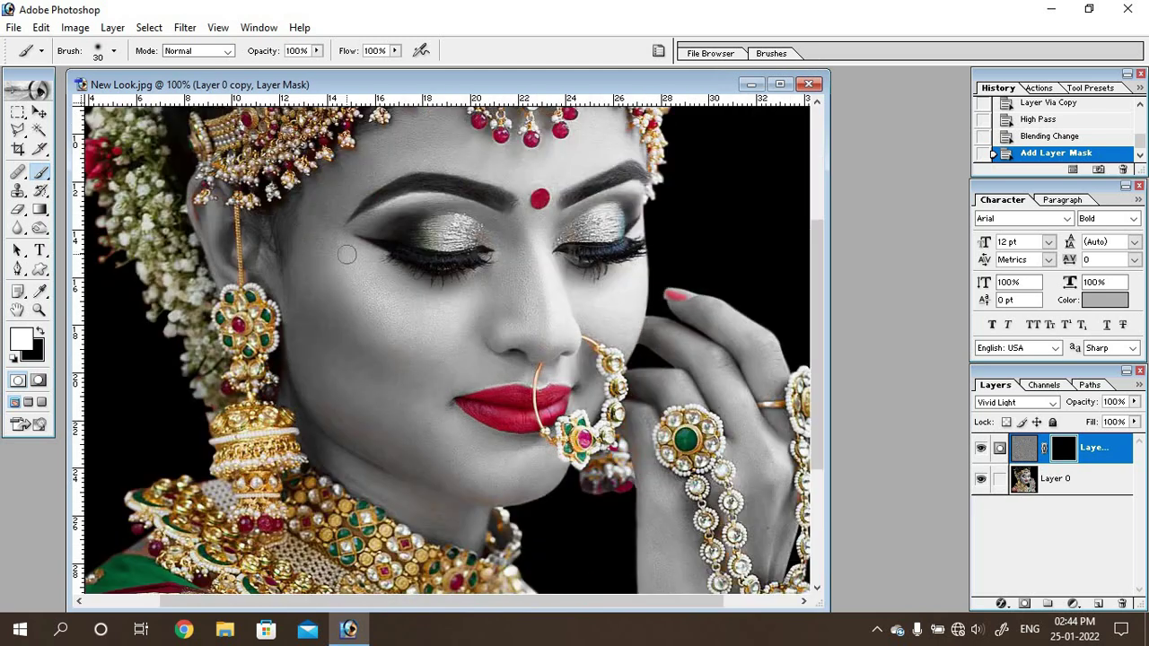
scroll(79, 264, "up", 1)
scroll(79, 265, "up", 2)
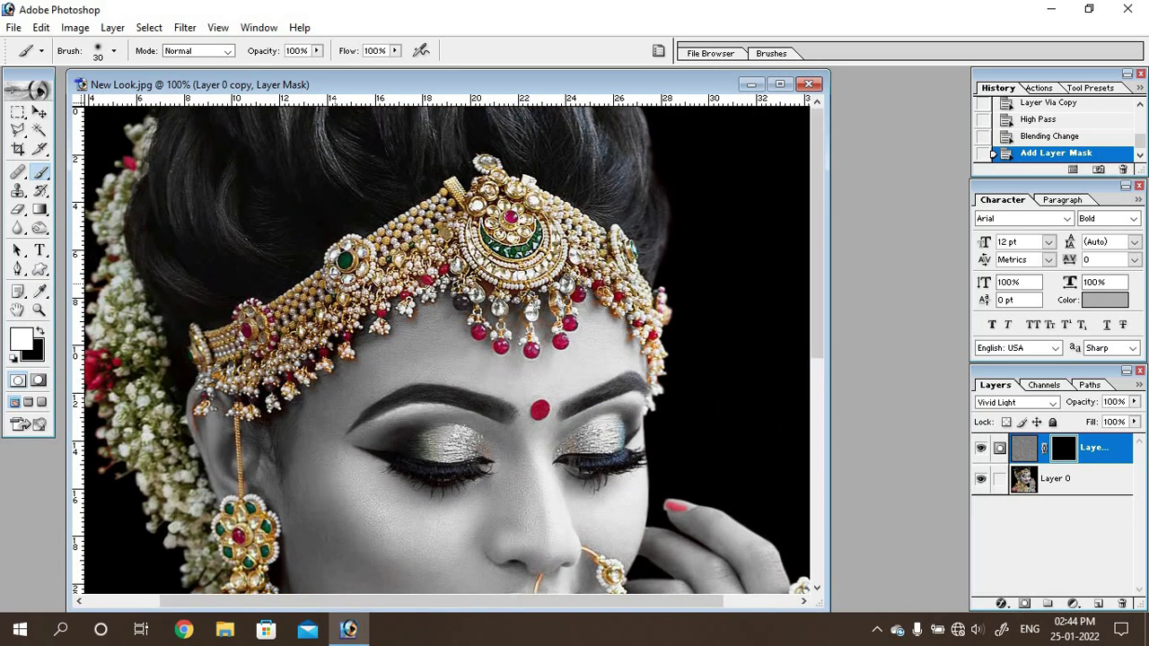
mouse_move(144, 144)
left_mouse_down()
mouse_move(109, 310)
mouse_move(135, 456)
mouse_move(153, 433)
mouse_move(180, 586)
mouse_move(223, 519)
left_mouse_up()
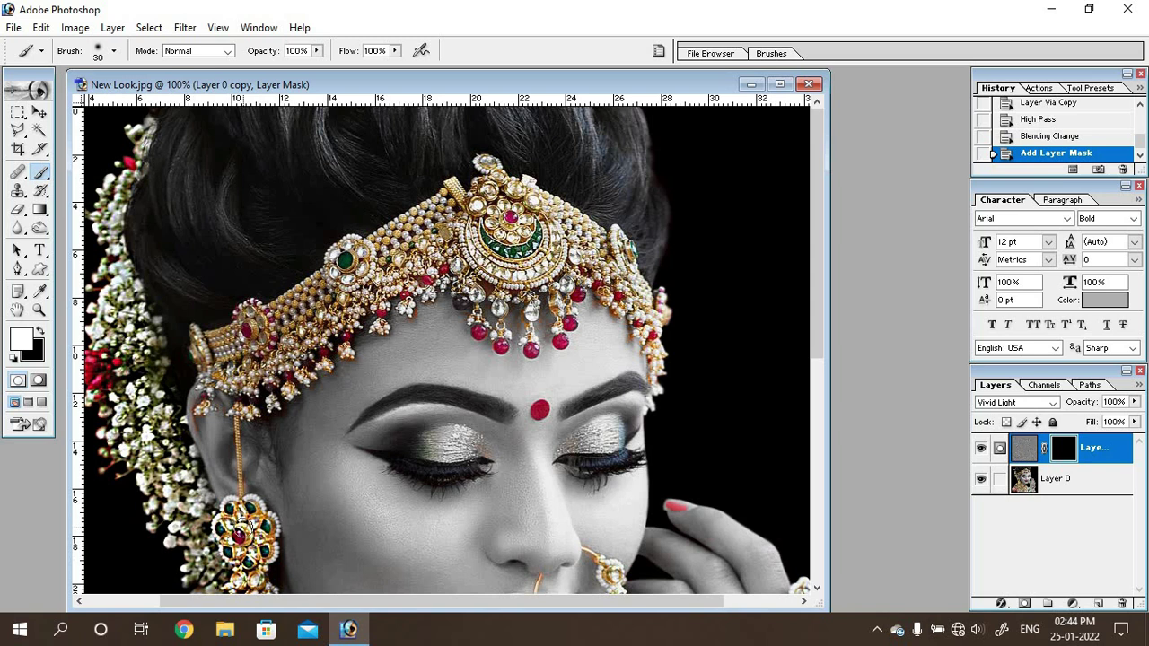
left_click_drag(223, 519, 233, 524)
mouse_move(202, 352)
left_mouse_down()
mouse_move(241, 341)
mouse_move(193, 332)
mouse_move(216, 359)
mouse_move(207, 395)
mouse_move(265, 350)
mouse_move(279, 395)
mouse_move(350, 352)
mouse_move(228, 305)
mouse_move(359, 266)
mouse_move(341, 280)
mouse_move(301, 283)
mouse_move(405, 215)
mouse_move(434, 260)
mouse_move(399, 298)
mouse_move(434, 278)
mouse_move(410, 315)
mouse_move(377, 326)
left_mouse_up()
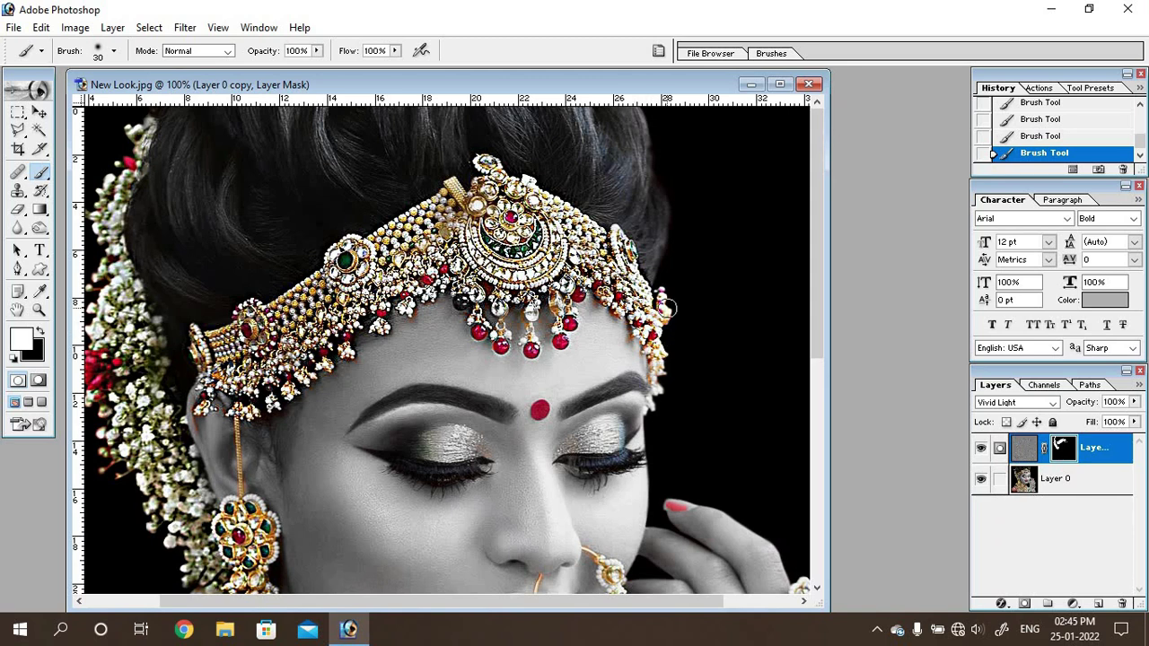
Step: Reveal sharpening along the nose ring wire, chain beads and hand chain, using a 30 px brush
scroll(657, 362, "down", 1)
scroll(628, 387, "down", 5)
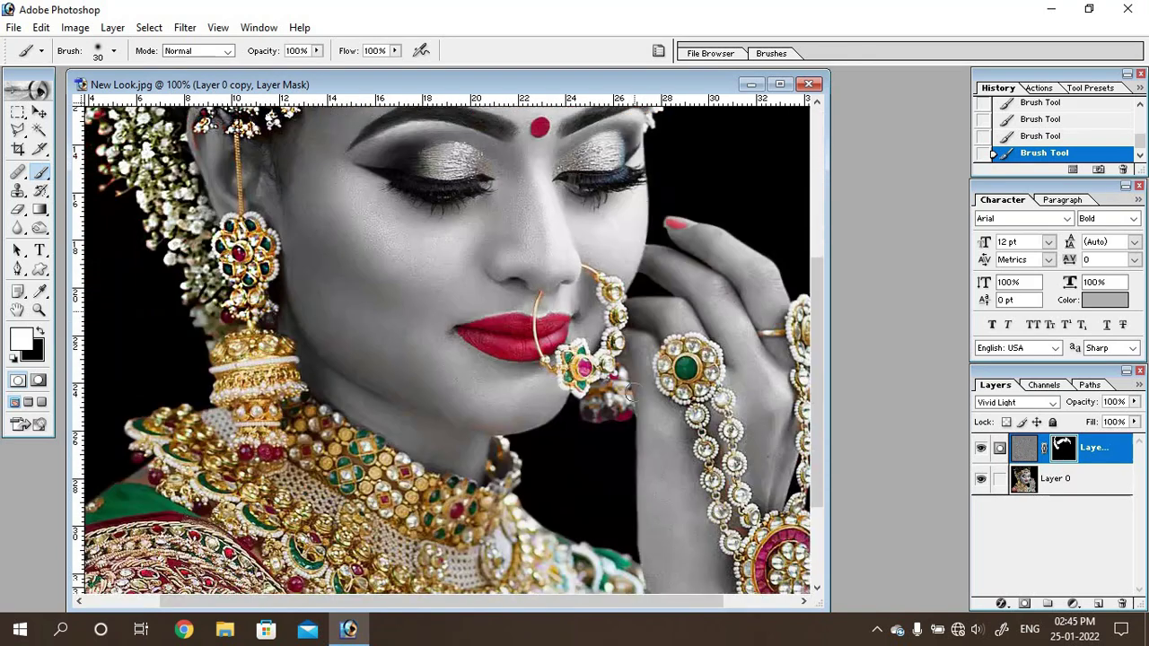
scroll(628, 388, "down", 3)
scroll(626, 385, "up", 3)
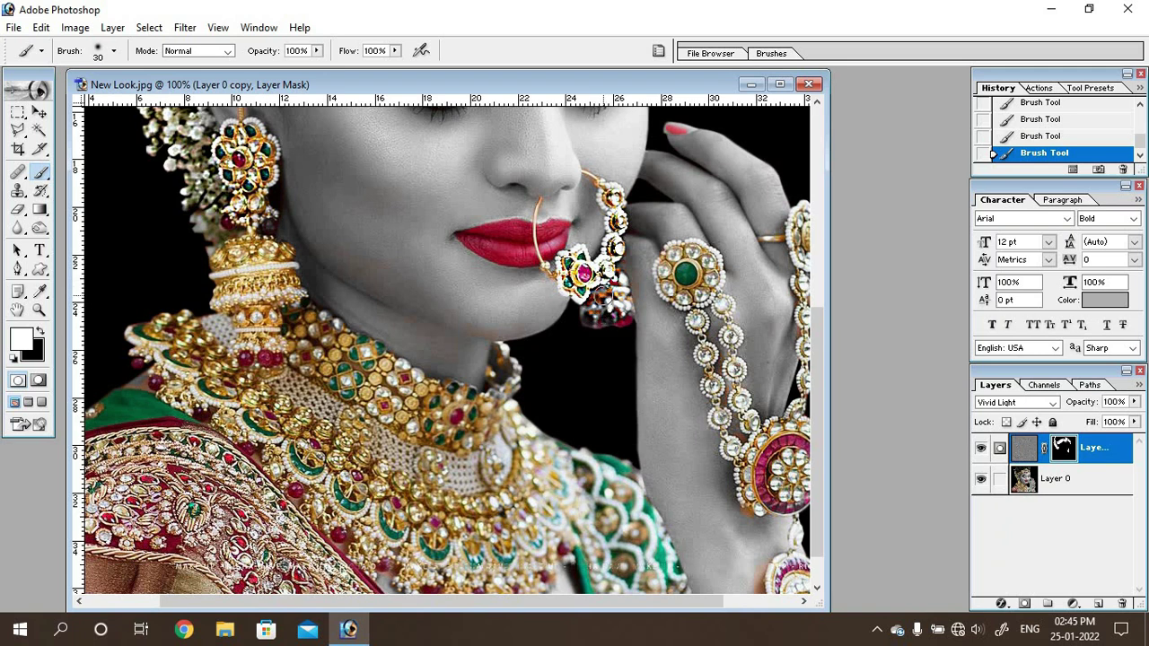
key("bracketleft")
key("bracketleft")
key("bracketleft")
left_click_drag(535, 192, 538, 262)
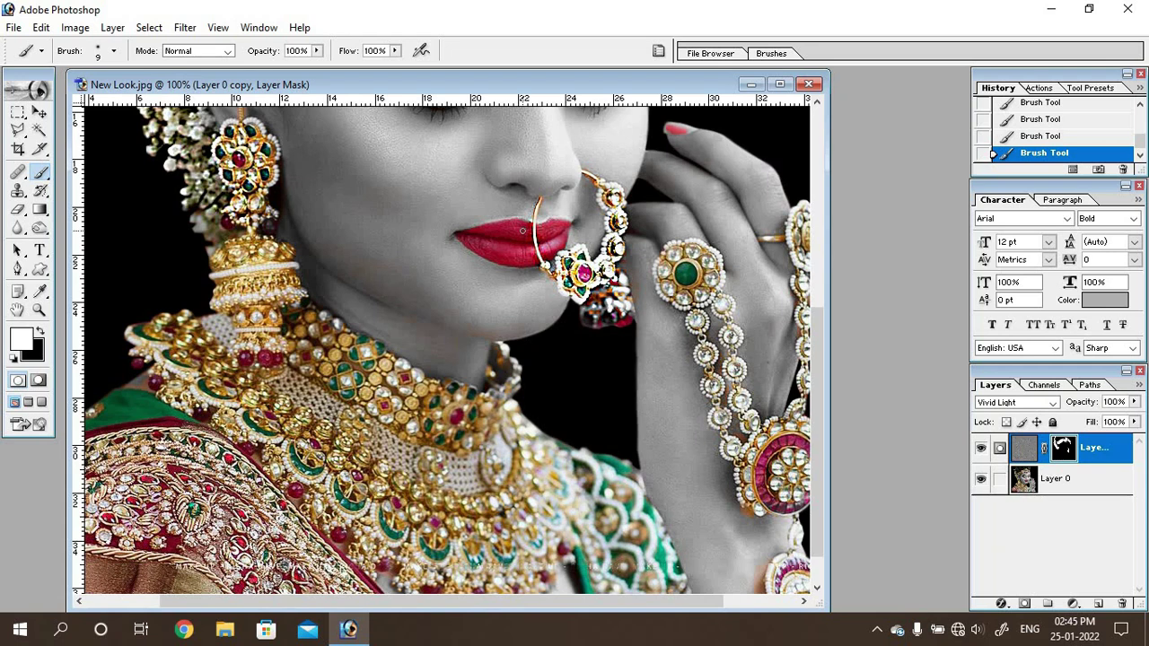
key("bracketright")
key("bracketright")
key("bracketright")
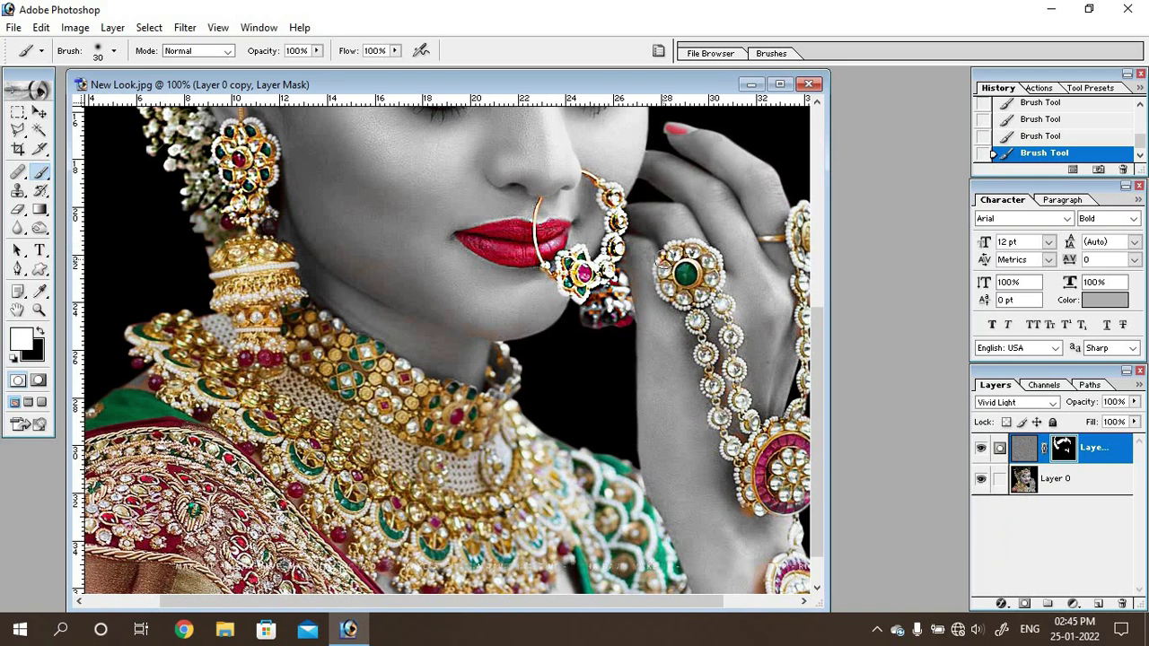
left_click_drag(682, 270, 734, 444)
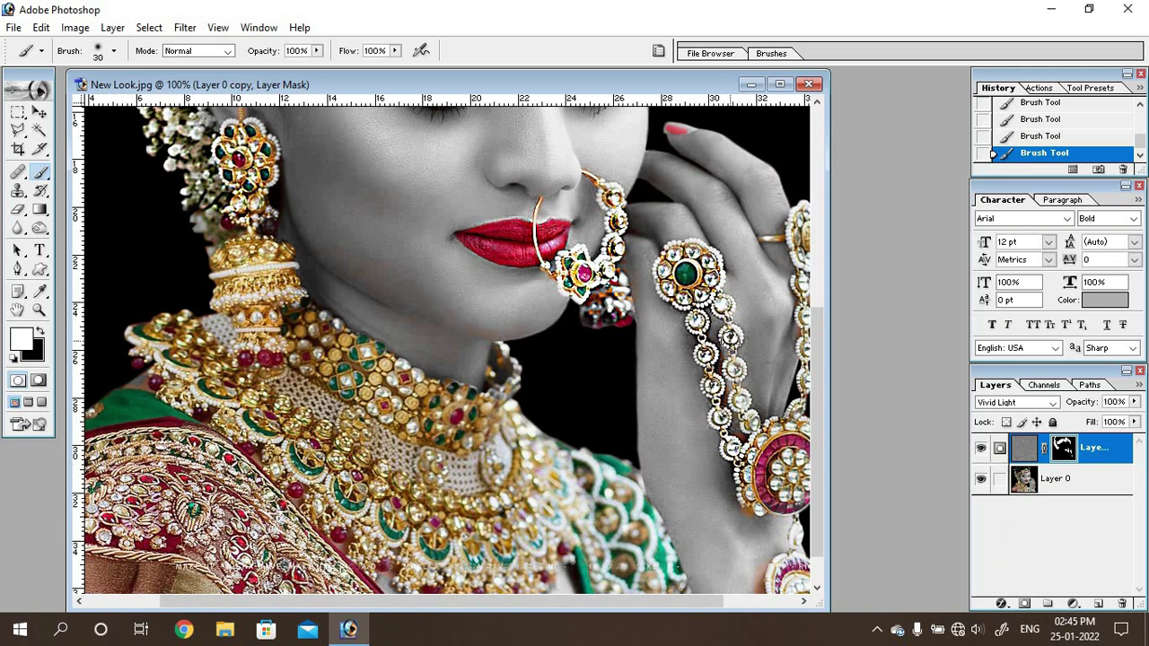
left_click_drag(730, 341, 750, 419)
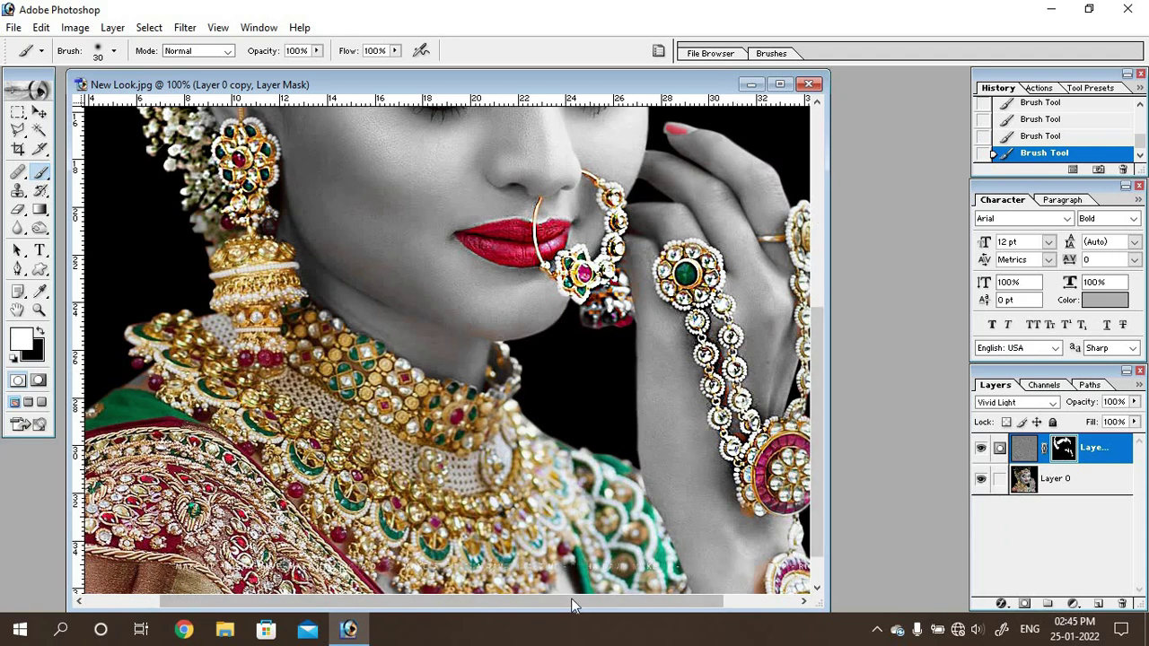
left_click_drag(575, 606, 646, 605)
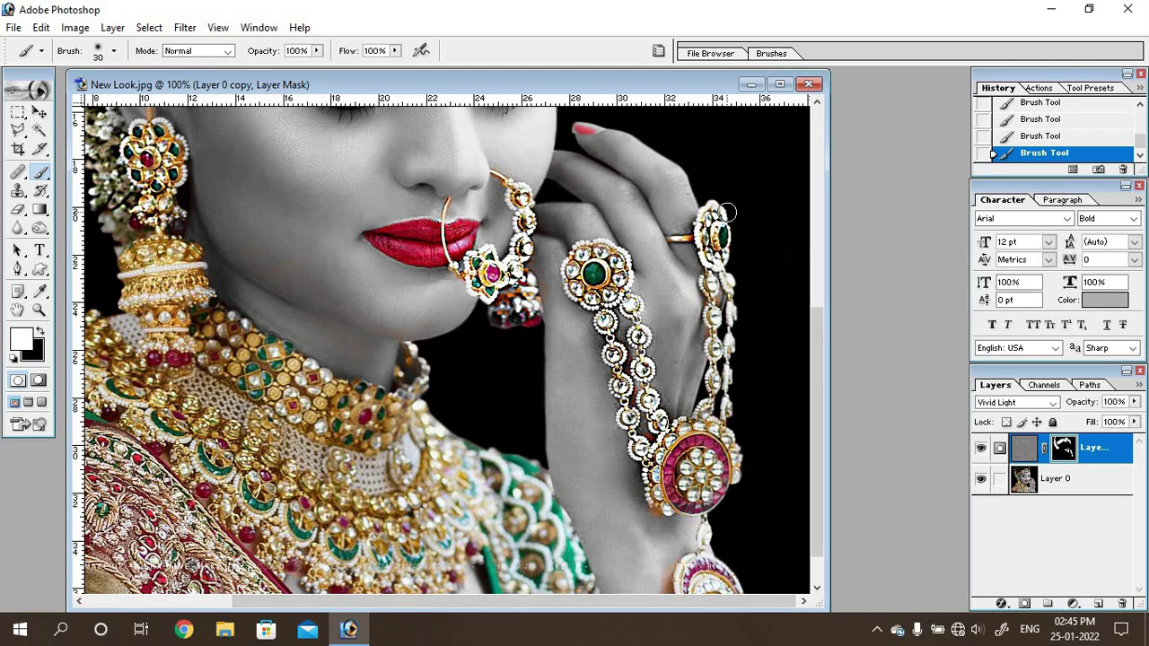
mouse_move(727, 212)
left_mouse_down()
mouse_move(718, 448)
mouse_move(660, 493)
mouse_move(734, 442)
mouse_move(732, 472)
left_mouse_up()
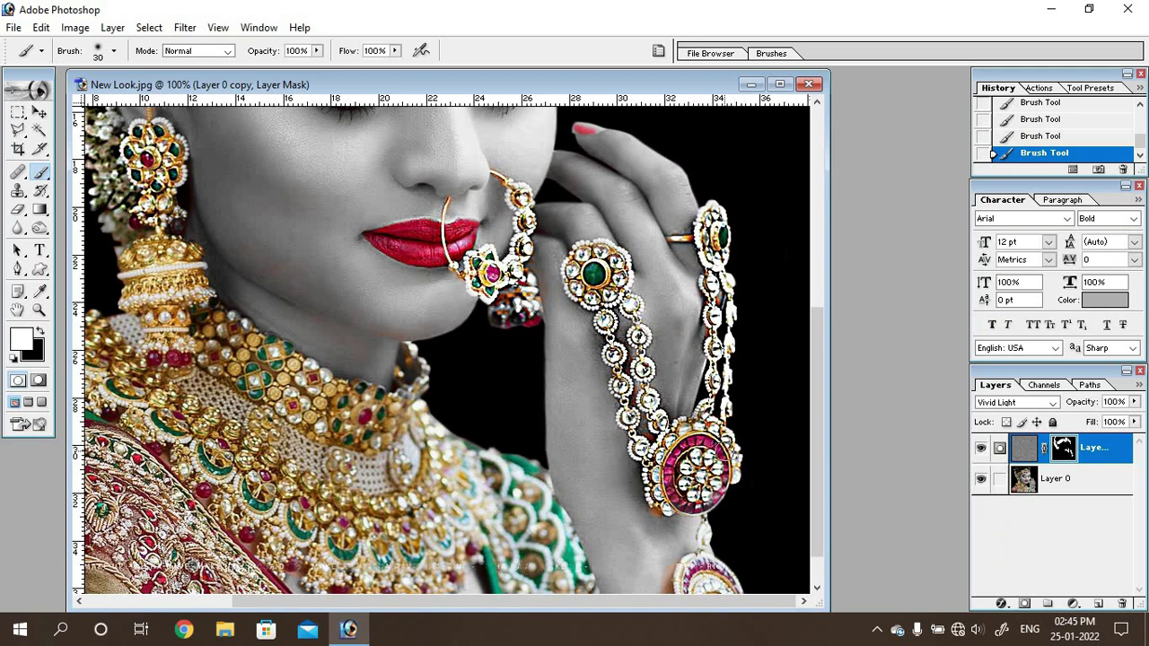
Step: With a 70 px brush, reveal sharpening on the saree shoulder embroidery and necklace, then zoom out
scroll(709, 500, "down", 1)
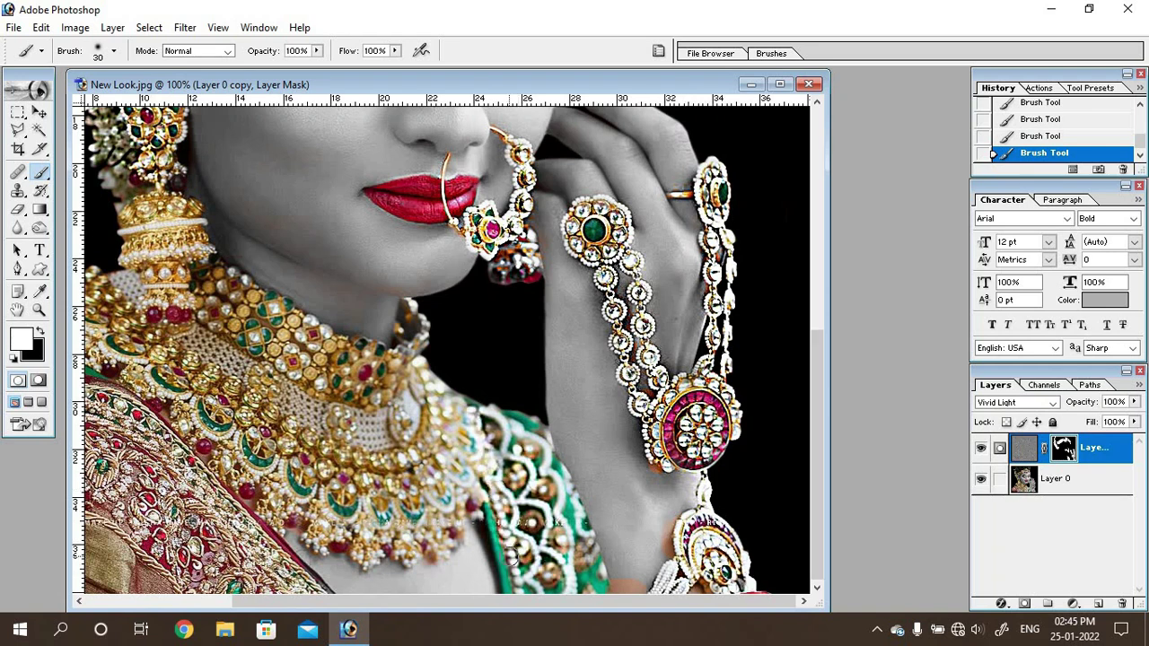
key("bracketright")
key("bracketright")
key("bracketright")
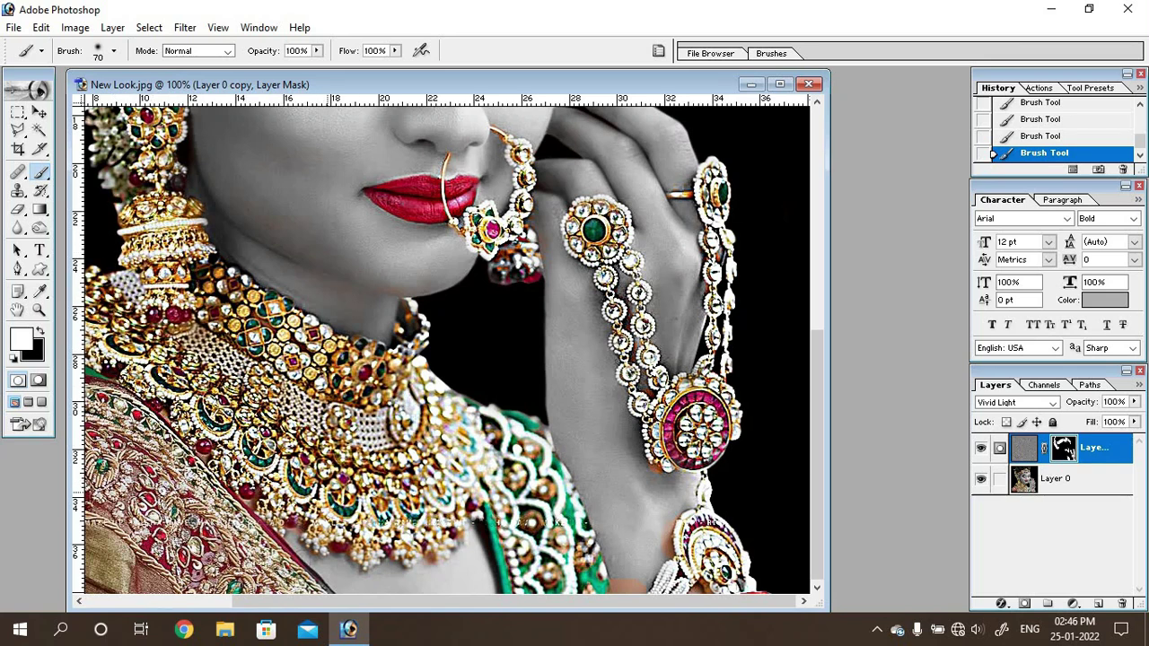
left_click_drag(423, 611, 278, 610)
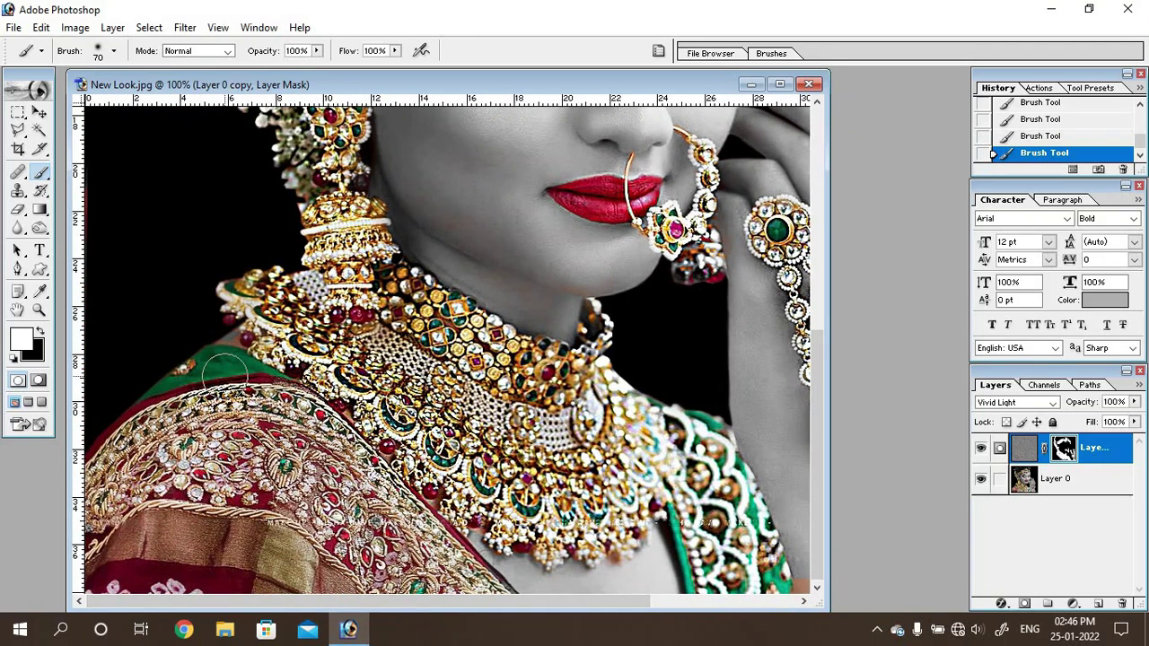
mouse_move(231, 369)
left_mouse_down()
mouse_move(116, 471)
mouse_move(193, 476)
mouse_move(265, 538)
left_mouse_up()
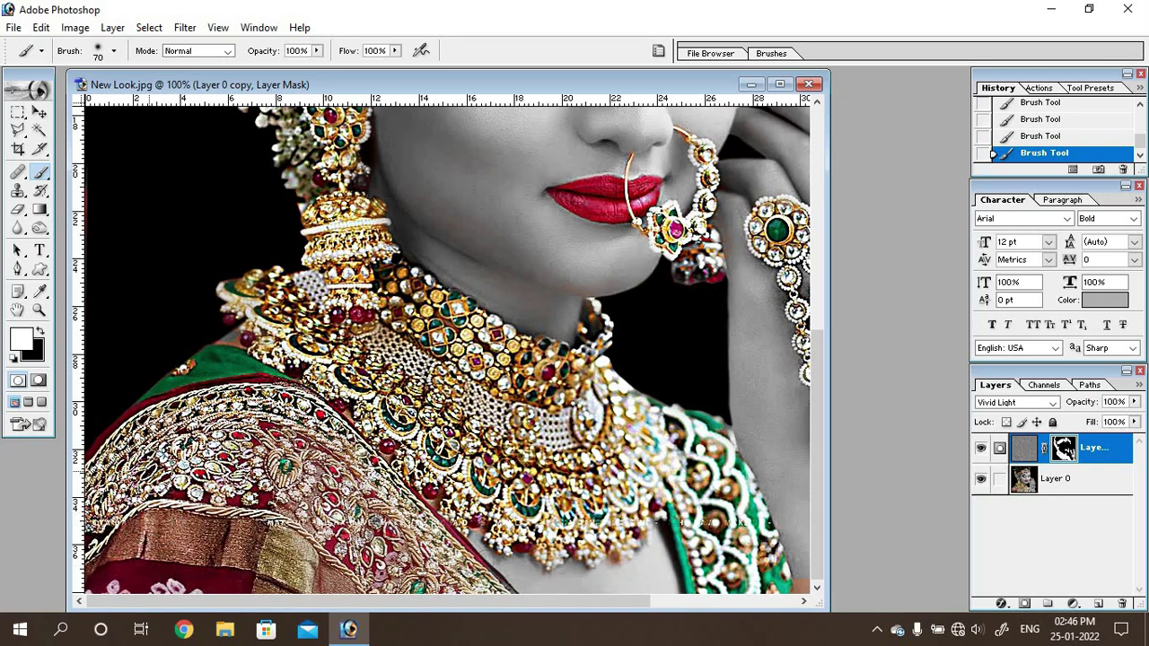
mouse_move(147, 470)
left_mouse_down()
mouse_move(323, 530)
mouse_move(386, 521)
left_mouse_up()
mouse_move(334, 461)
left_mouse_down()
mouse_move(375, 500)
mouse_move(354, 494)
left_mouse_up()
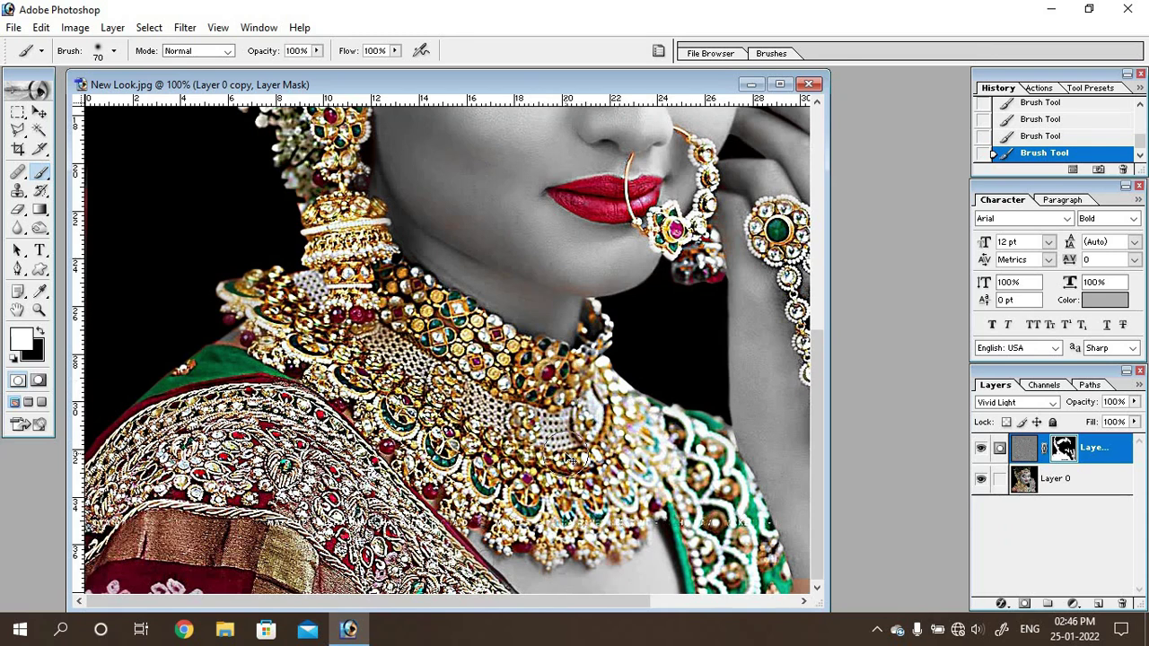
key("ctrl+minus")
key("ctrl+minus")
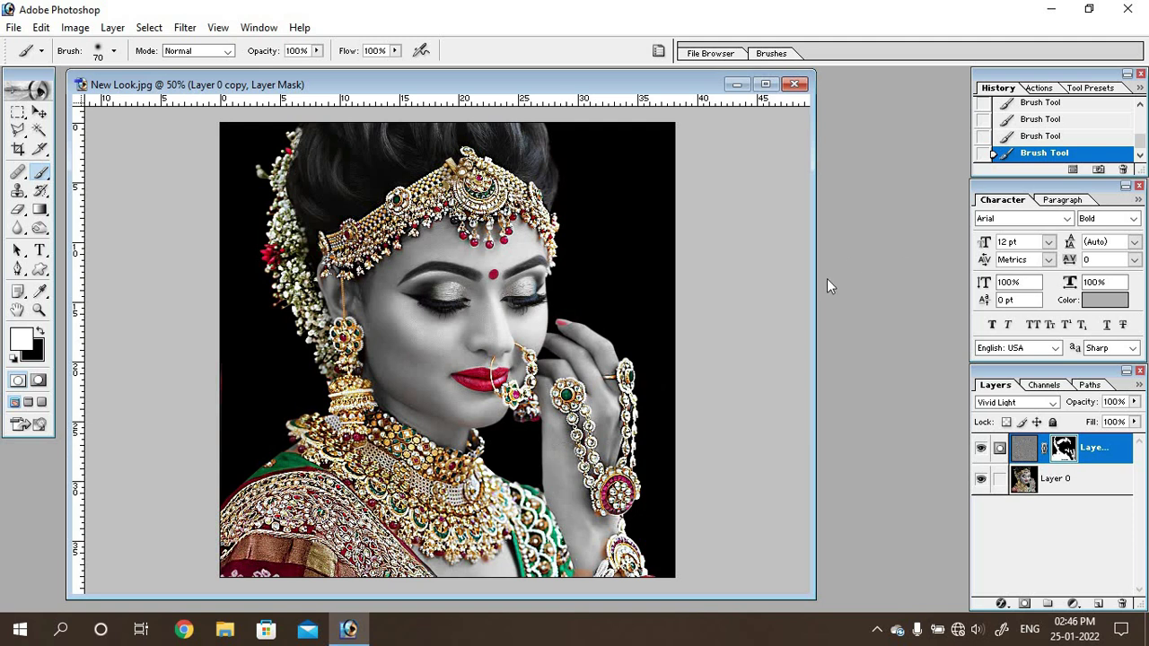
Step: Narrow the edited image window and place the original red-background photo beside it
left_click_drag(815, 279, 544, 275)
left_click_drag(366, 84, 361, 83)
key("ctrl+o")
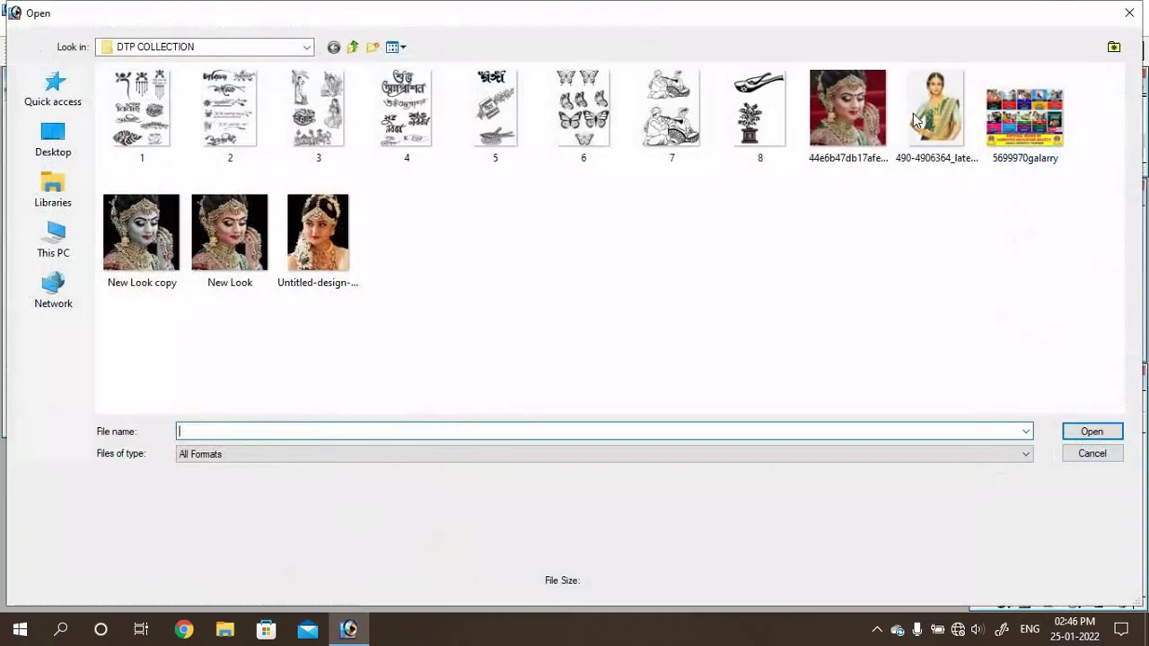
double_click(849, 117)
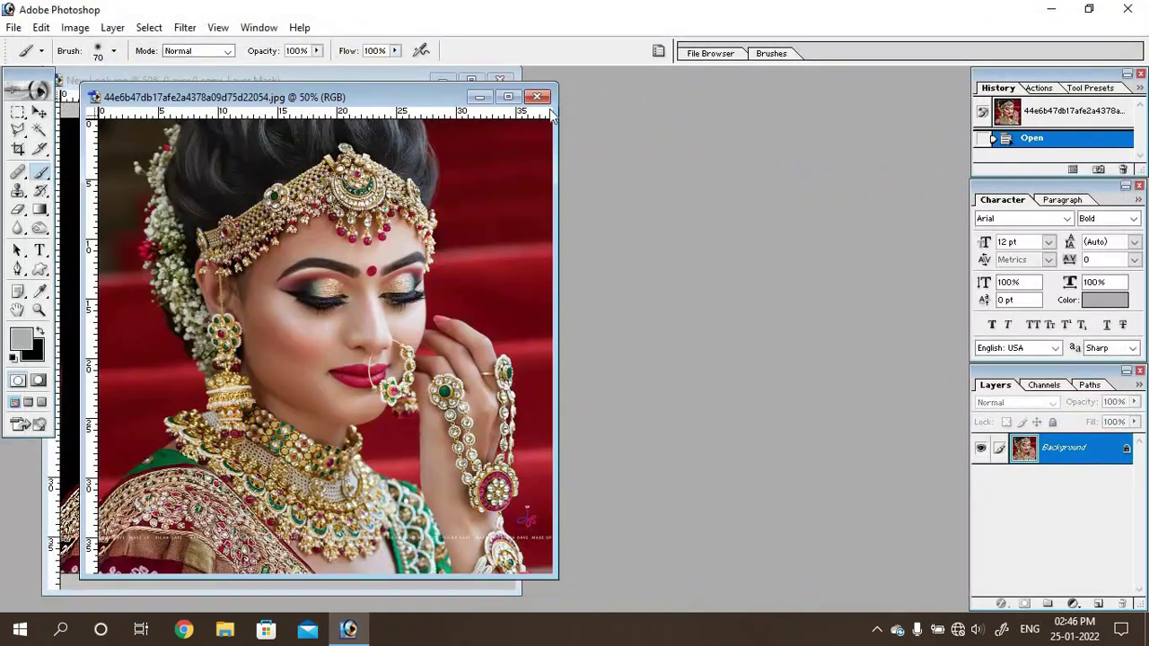
left_click_drag(326, 101, 740, 104)
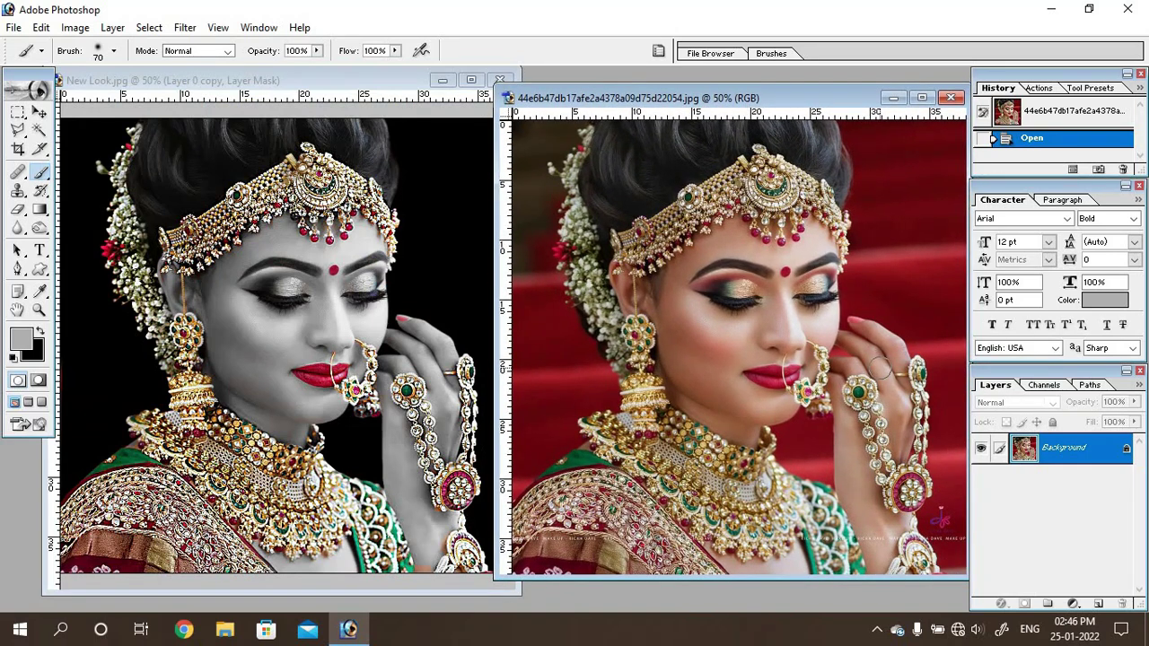